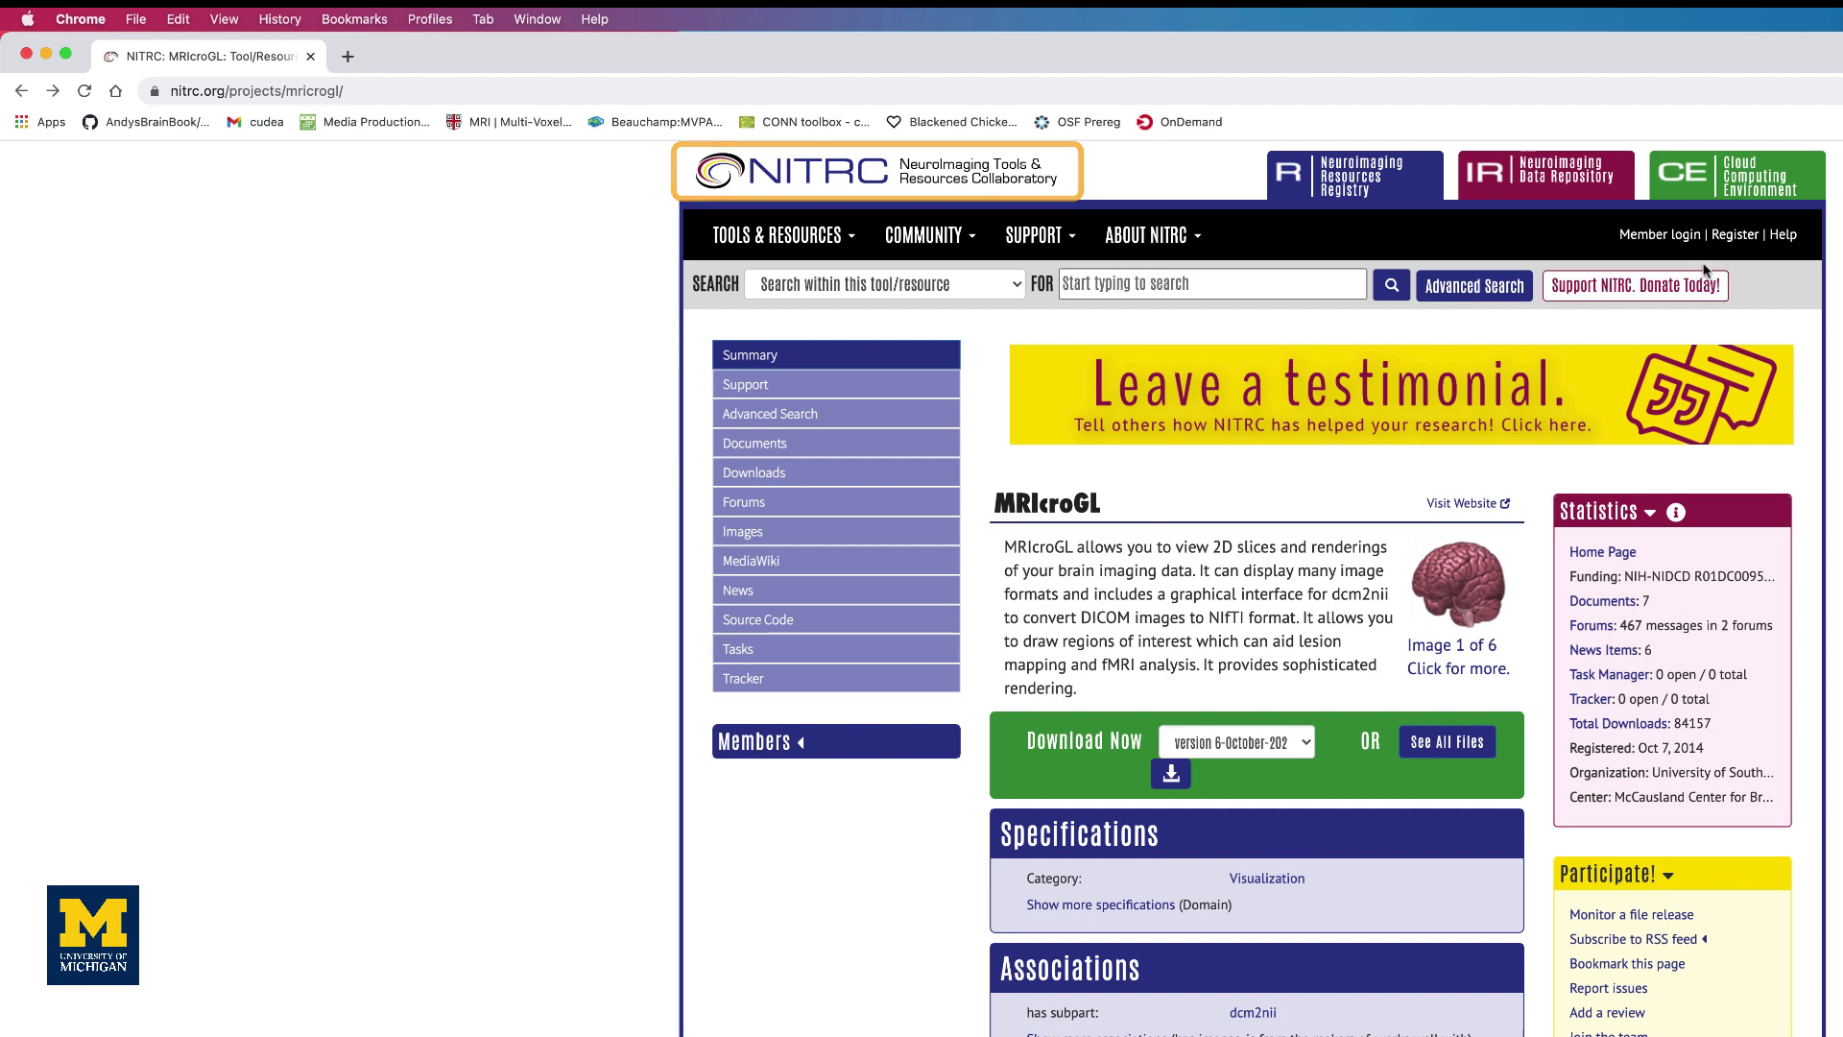
click(1734, 233)
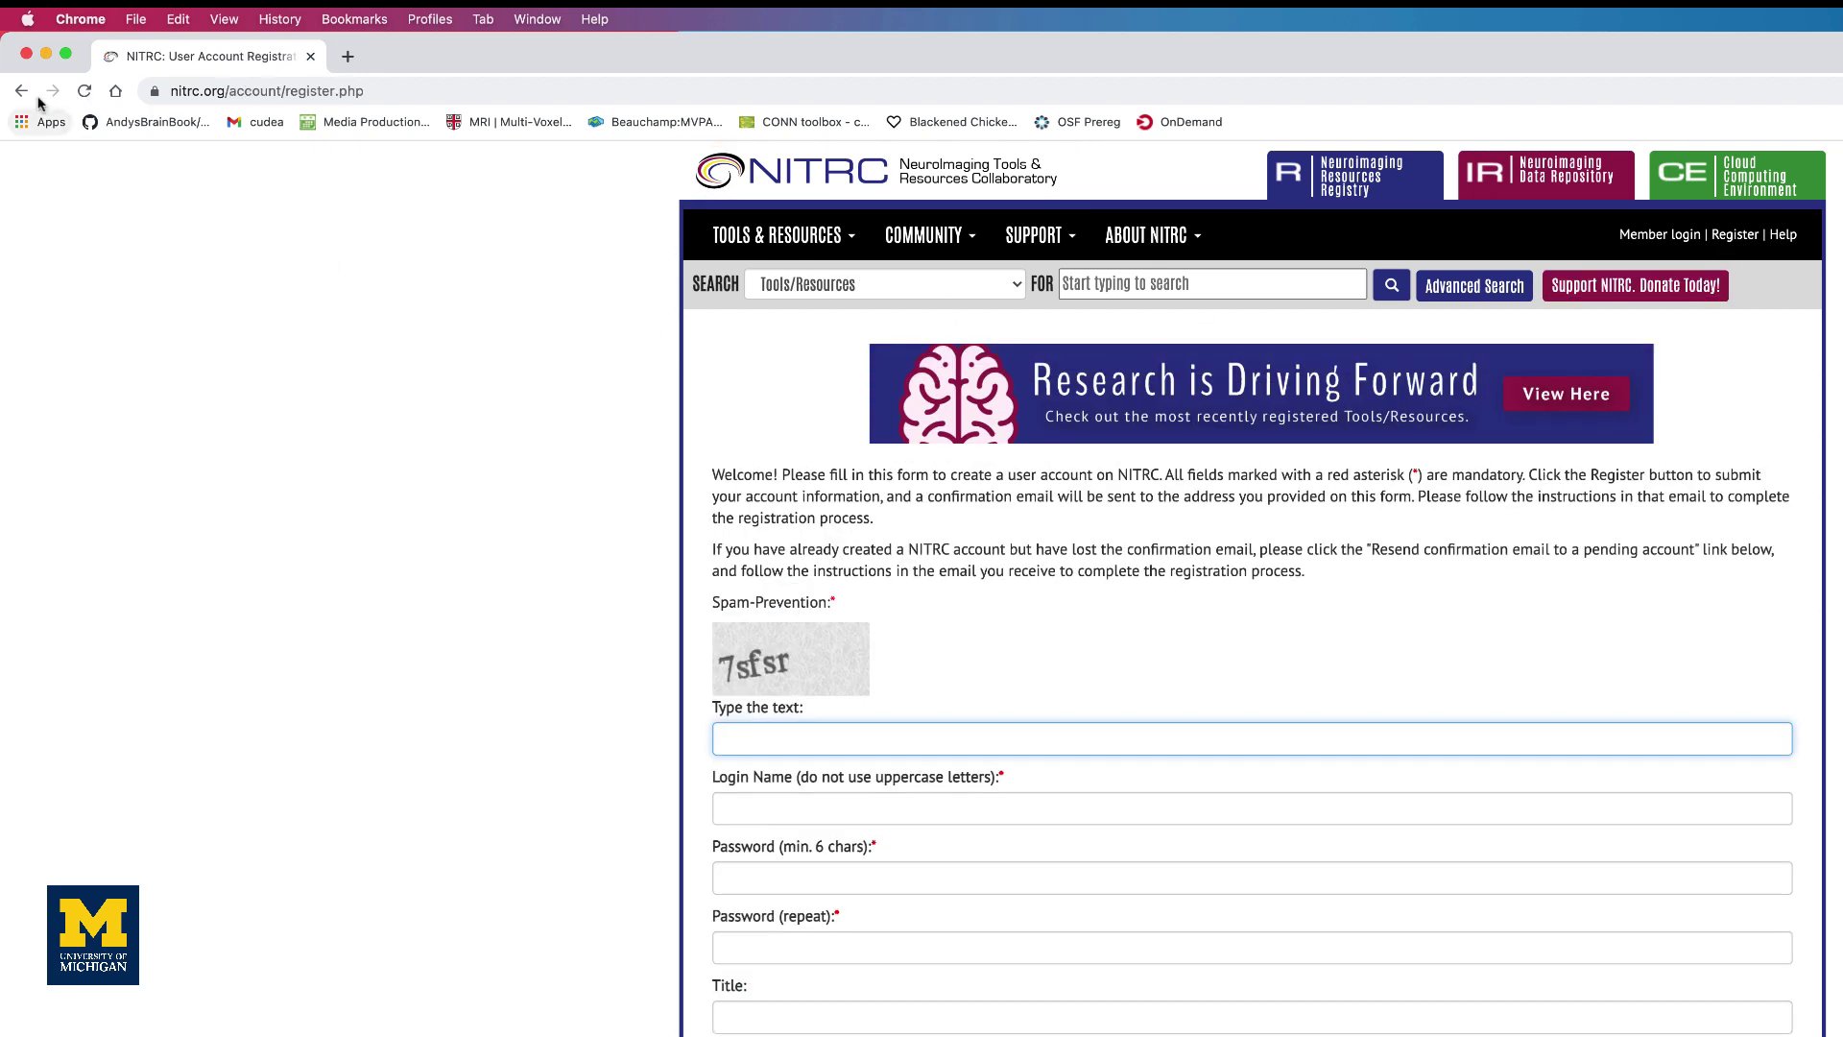
click(21, 91)
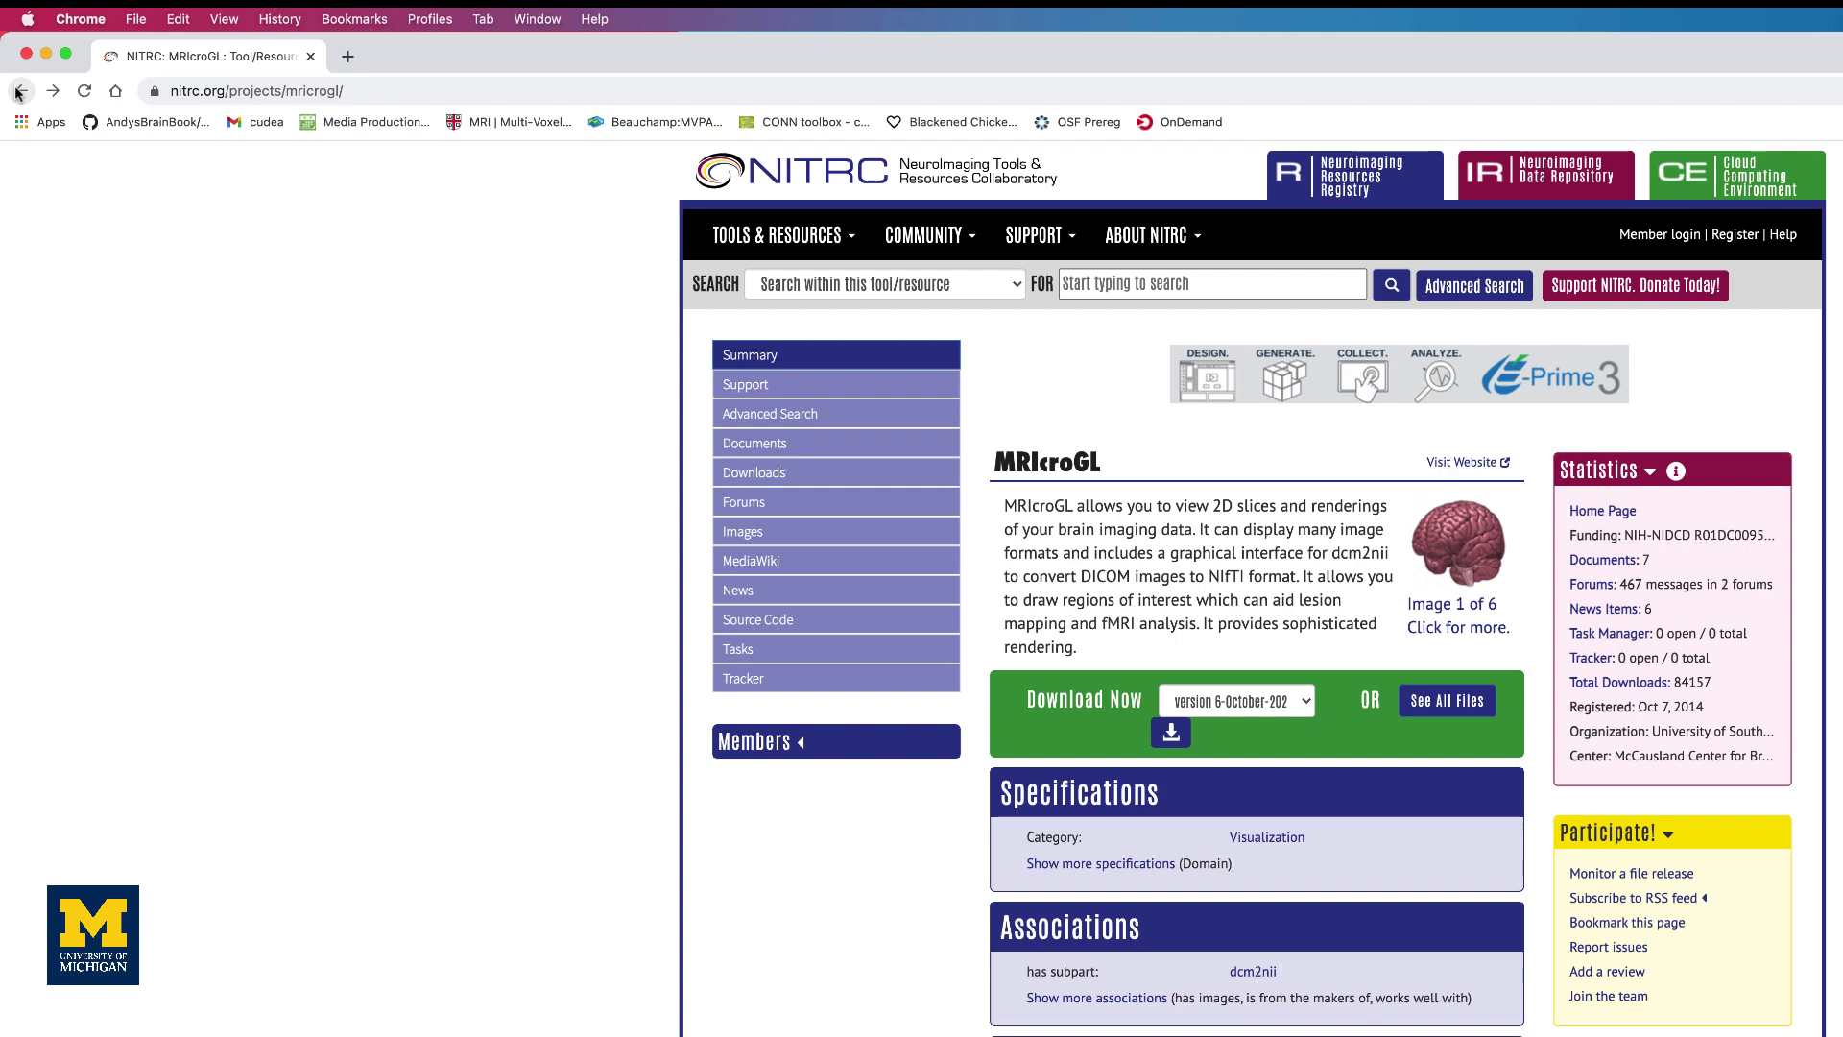
click(766, 448)
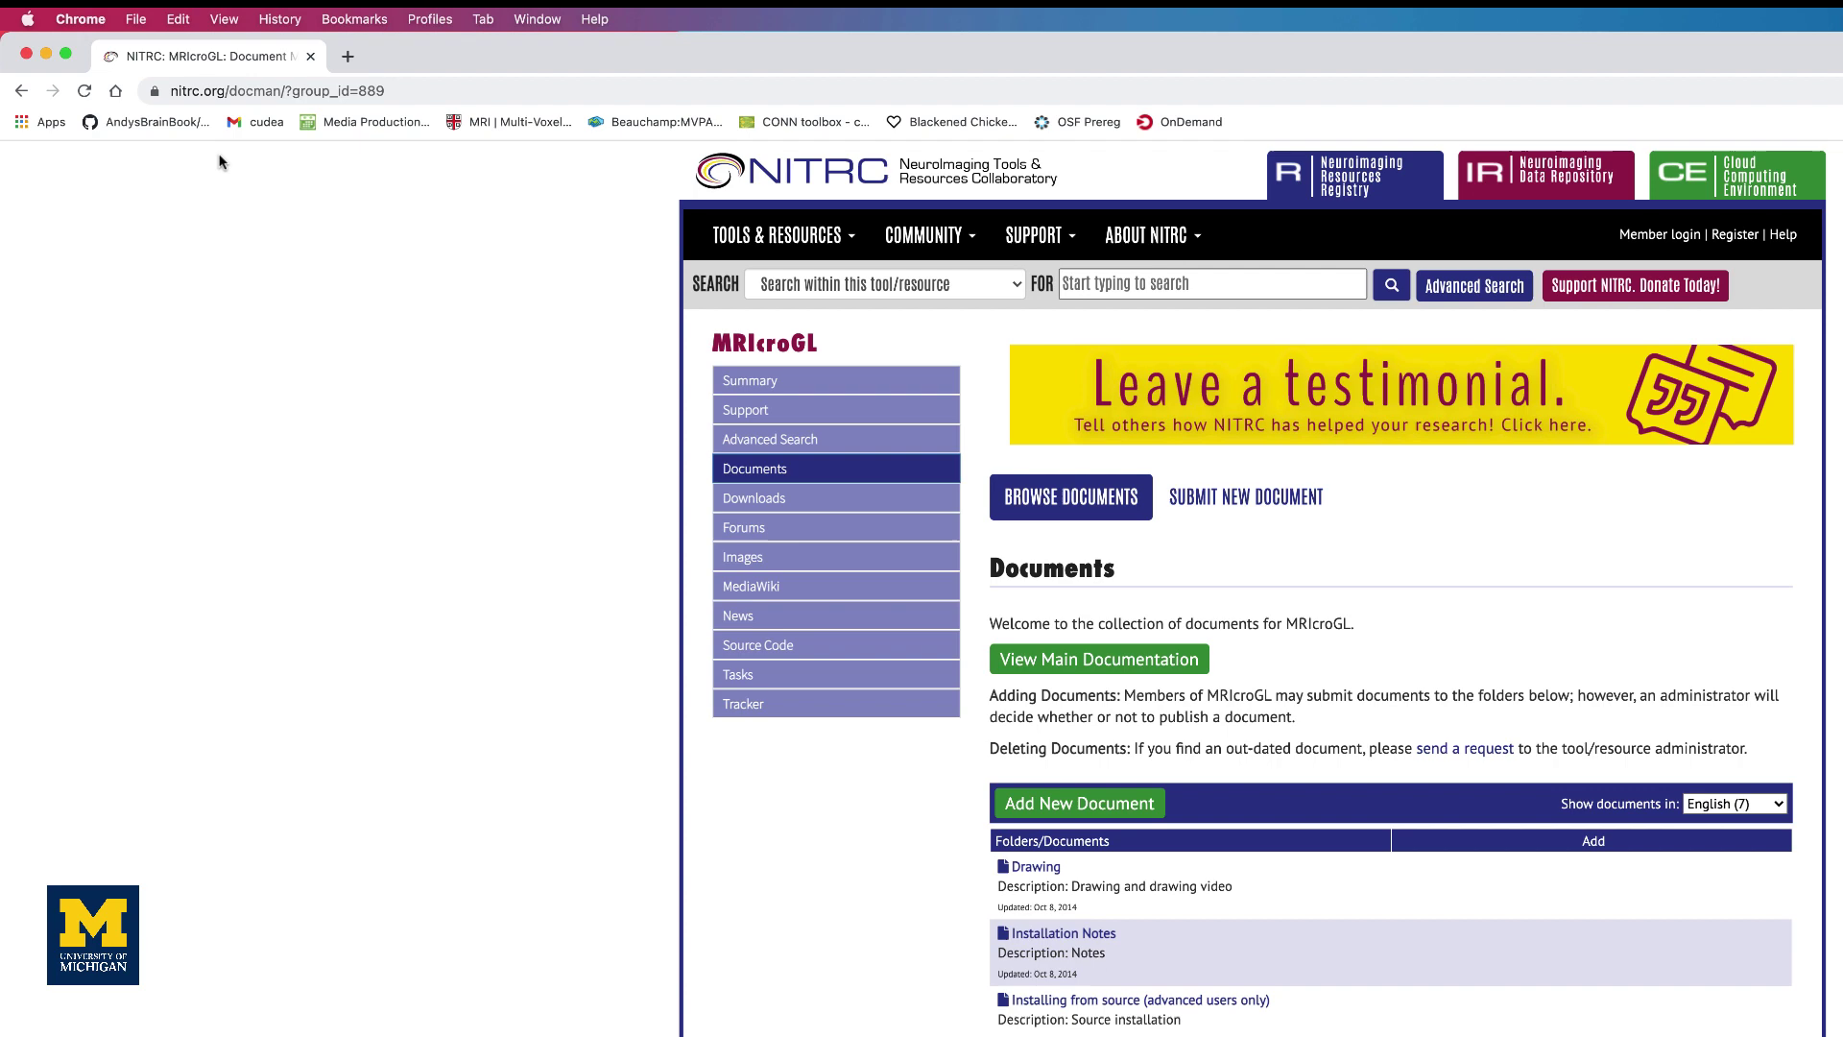
click(20, 89)
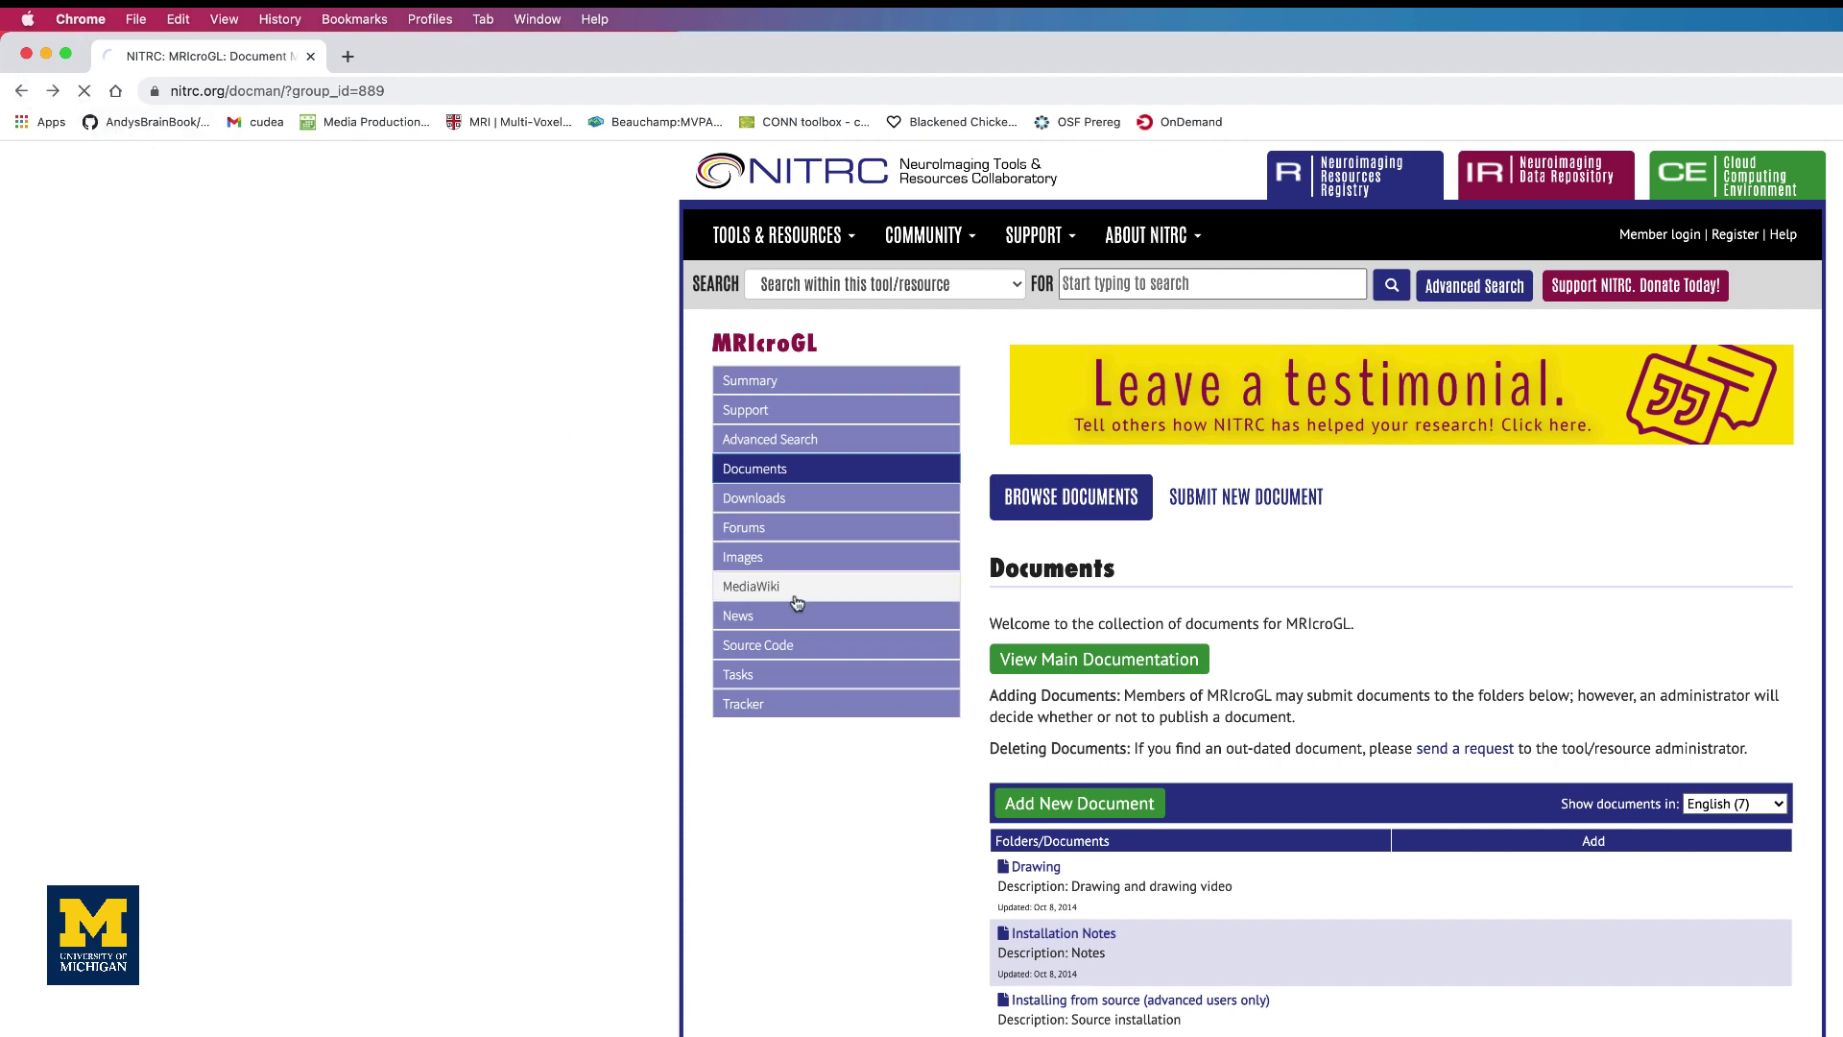
click(763, 527)
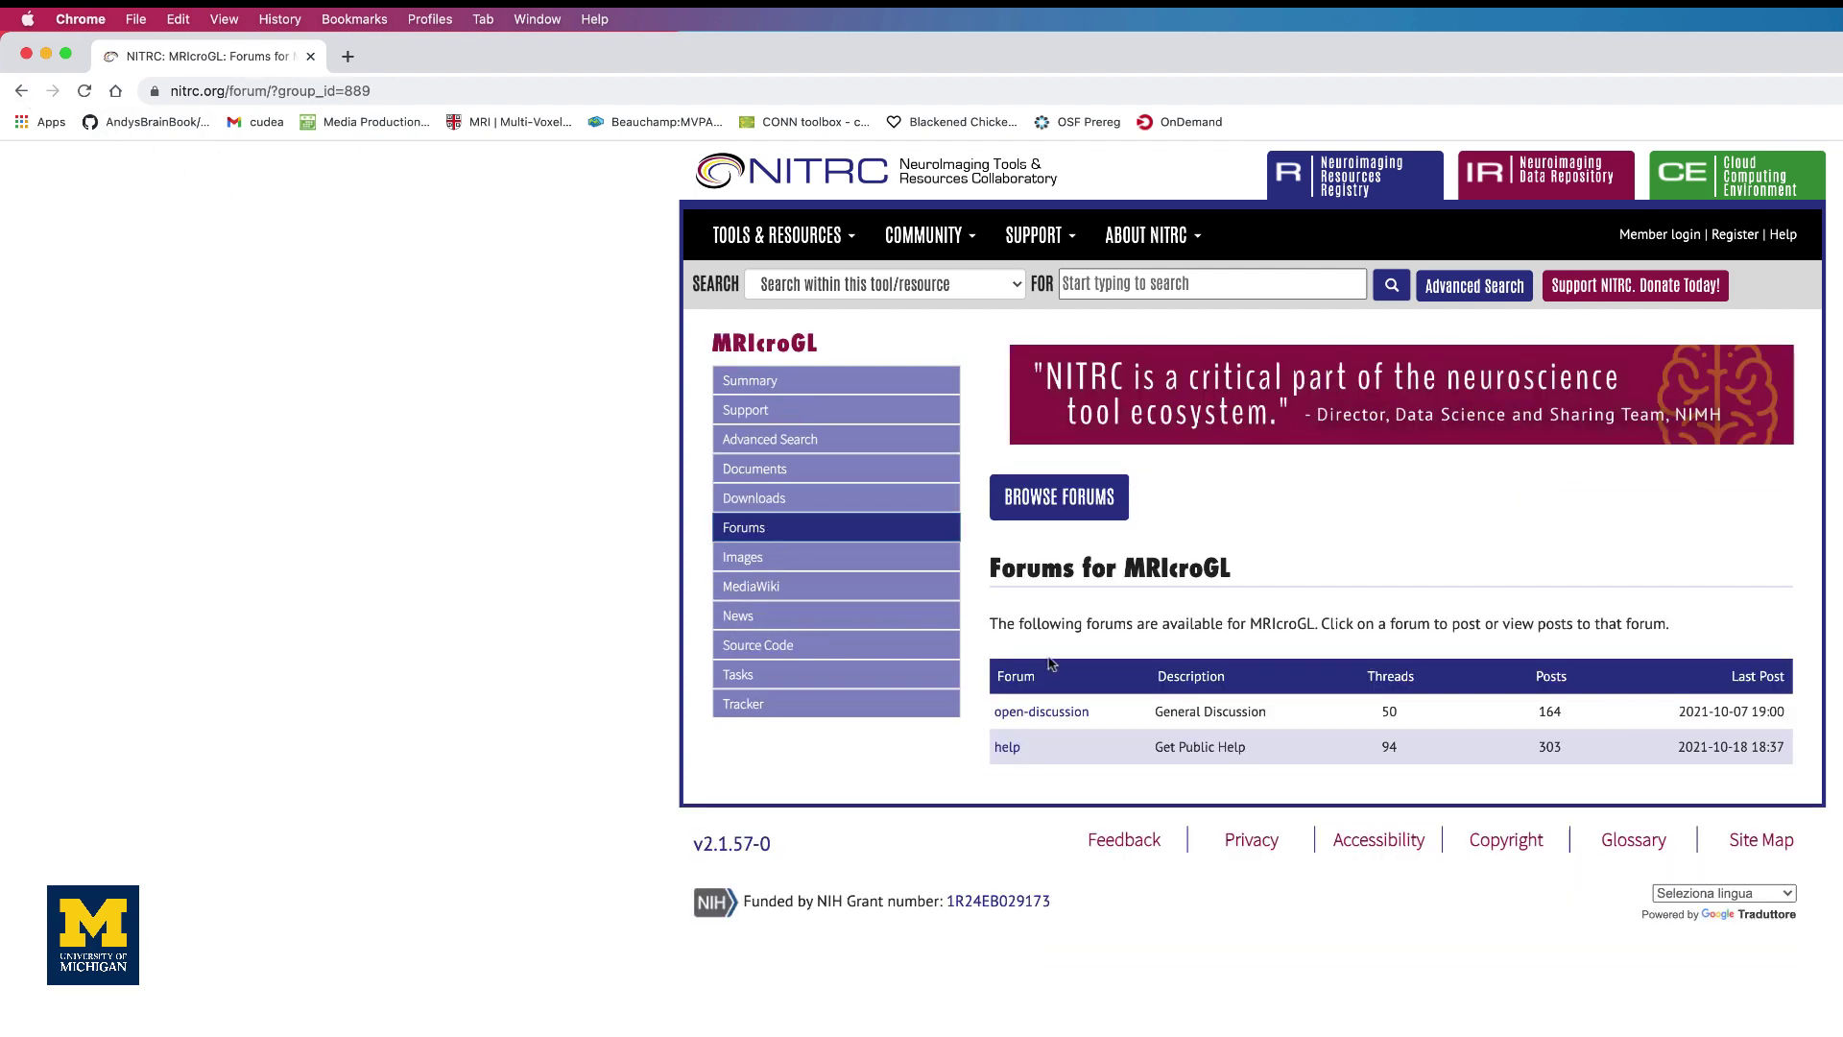
click(1040, 712)
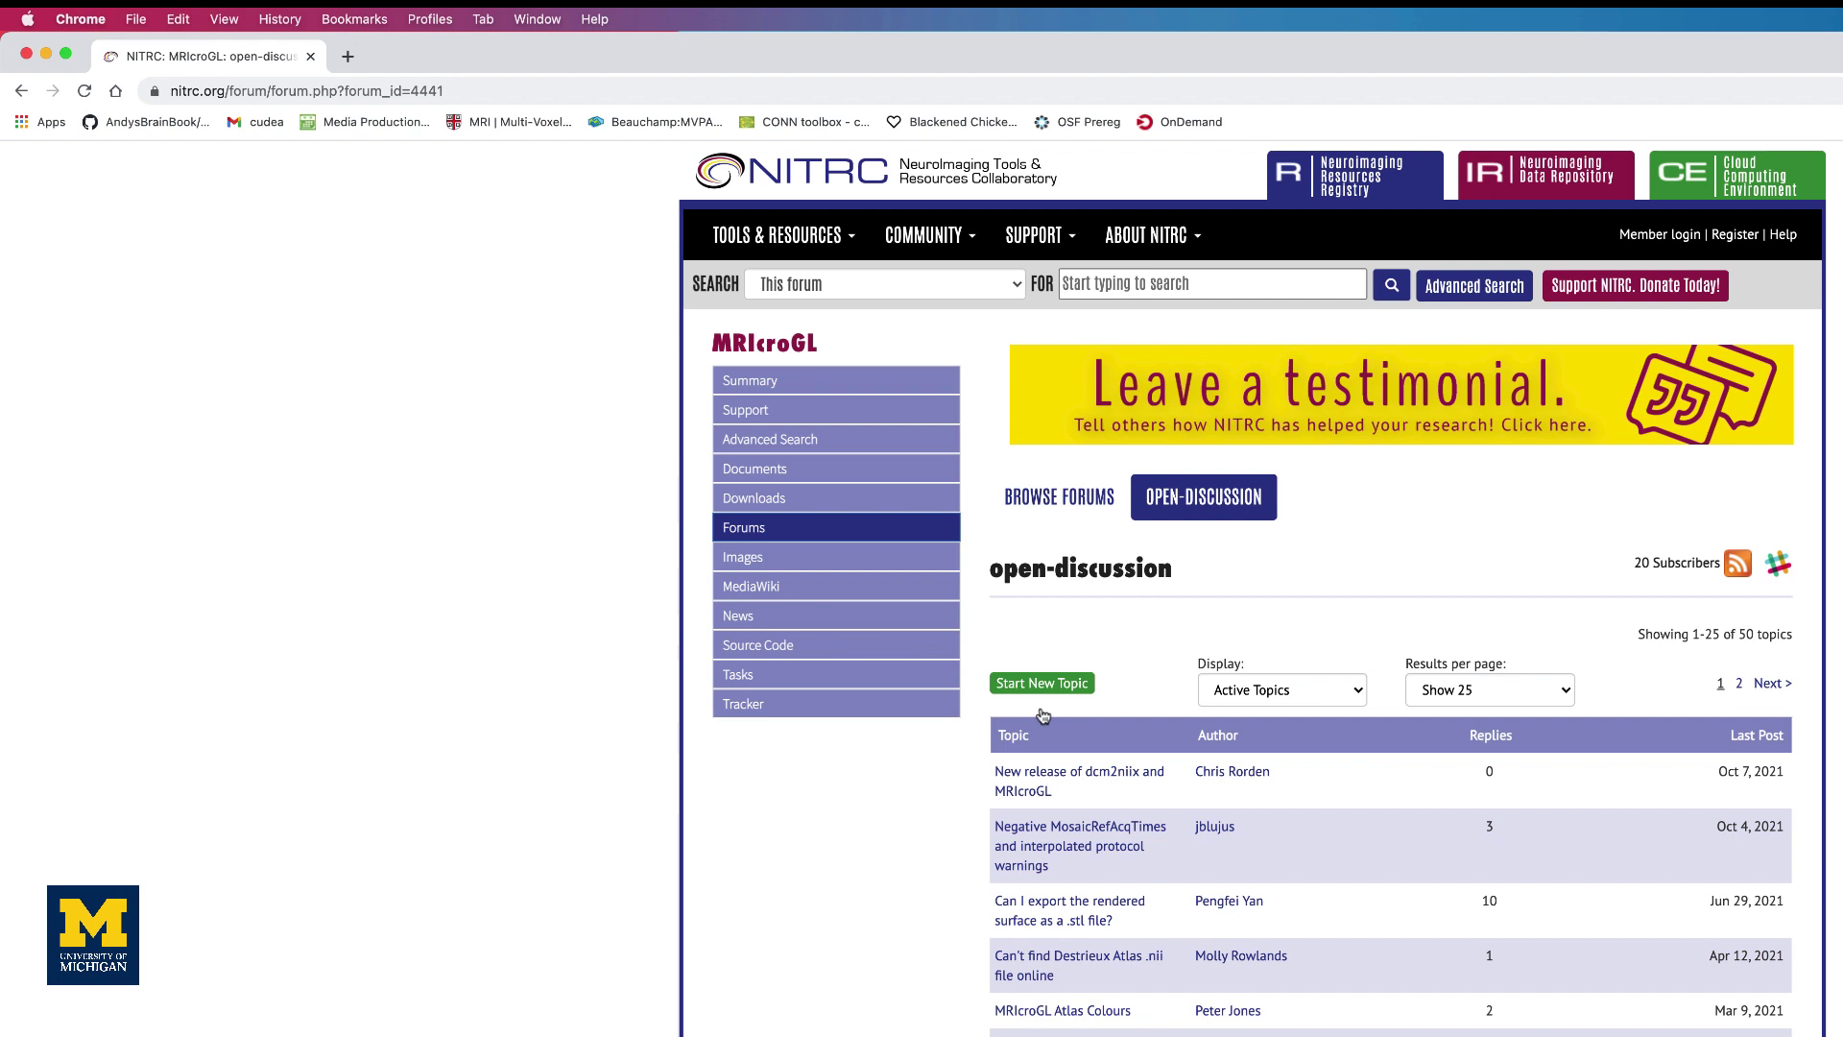
click(24, 91)
click(23, 91)
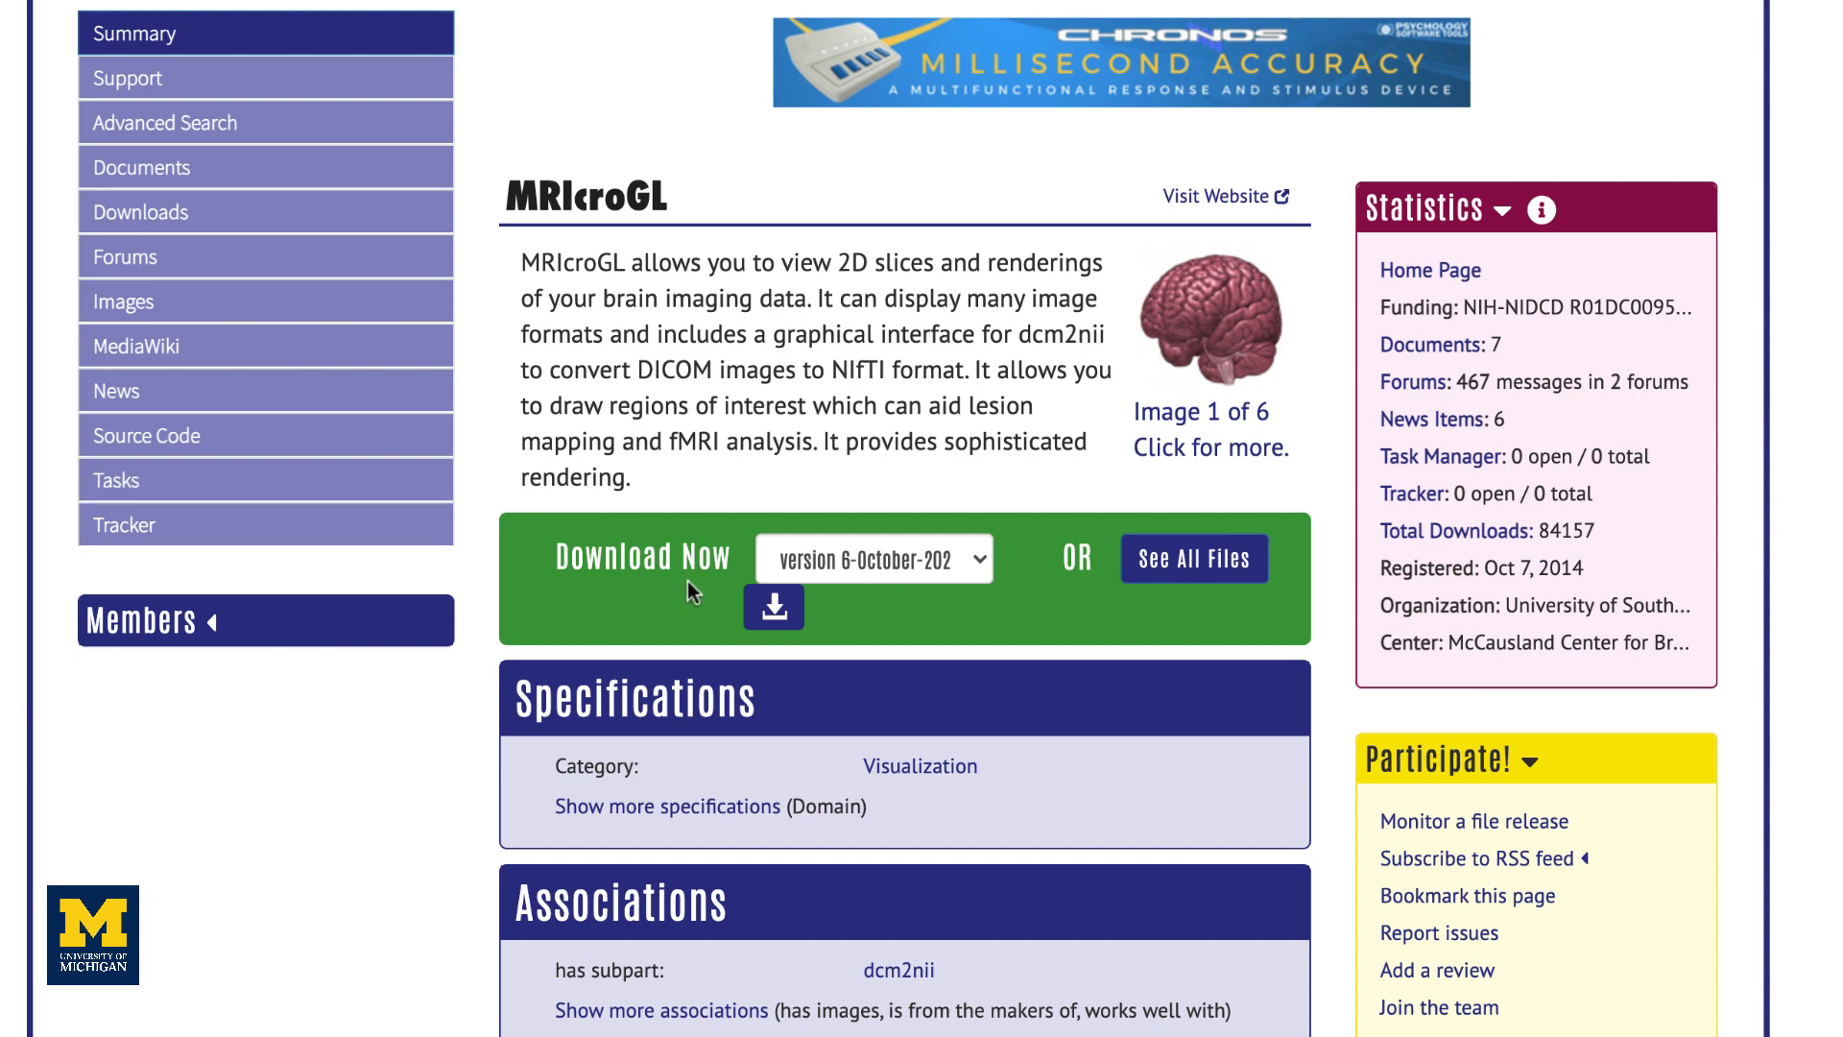
Download MRIcroGL_macOS.dmg from the NITRC version list and agree to the license
click(889, 571)
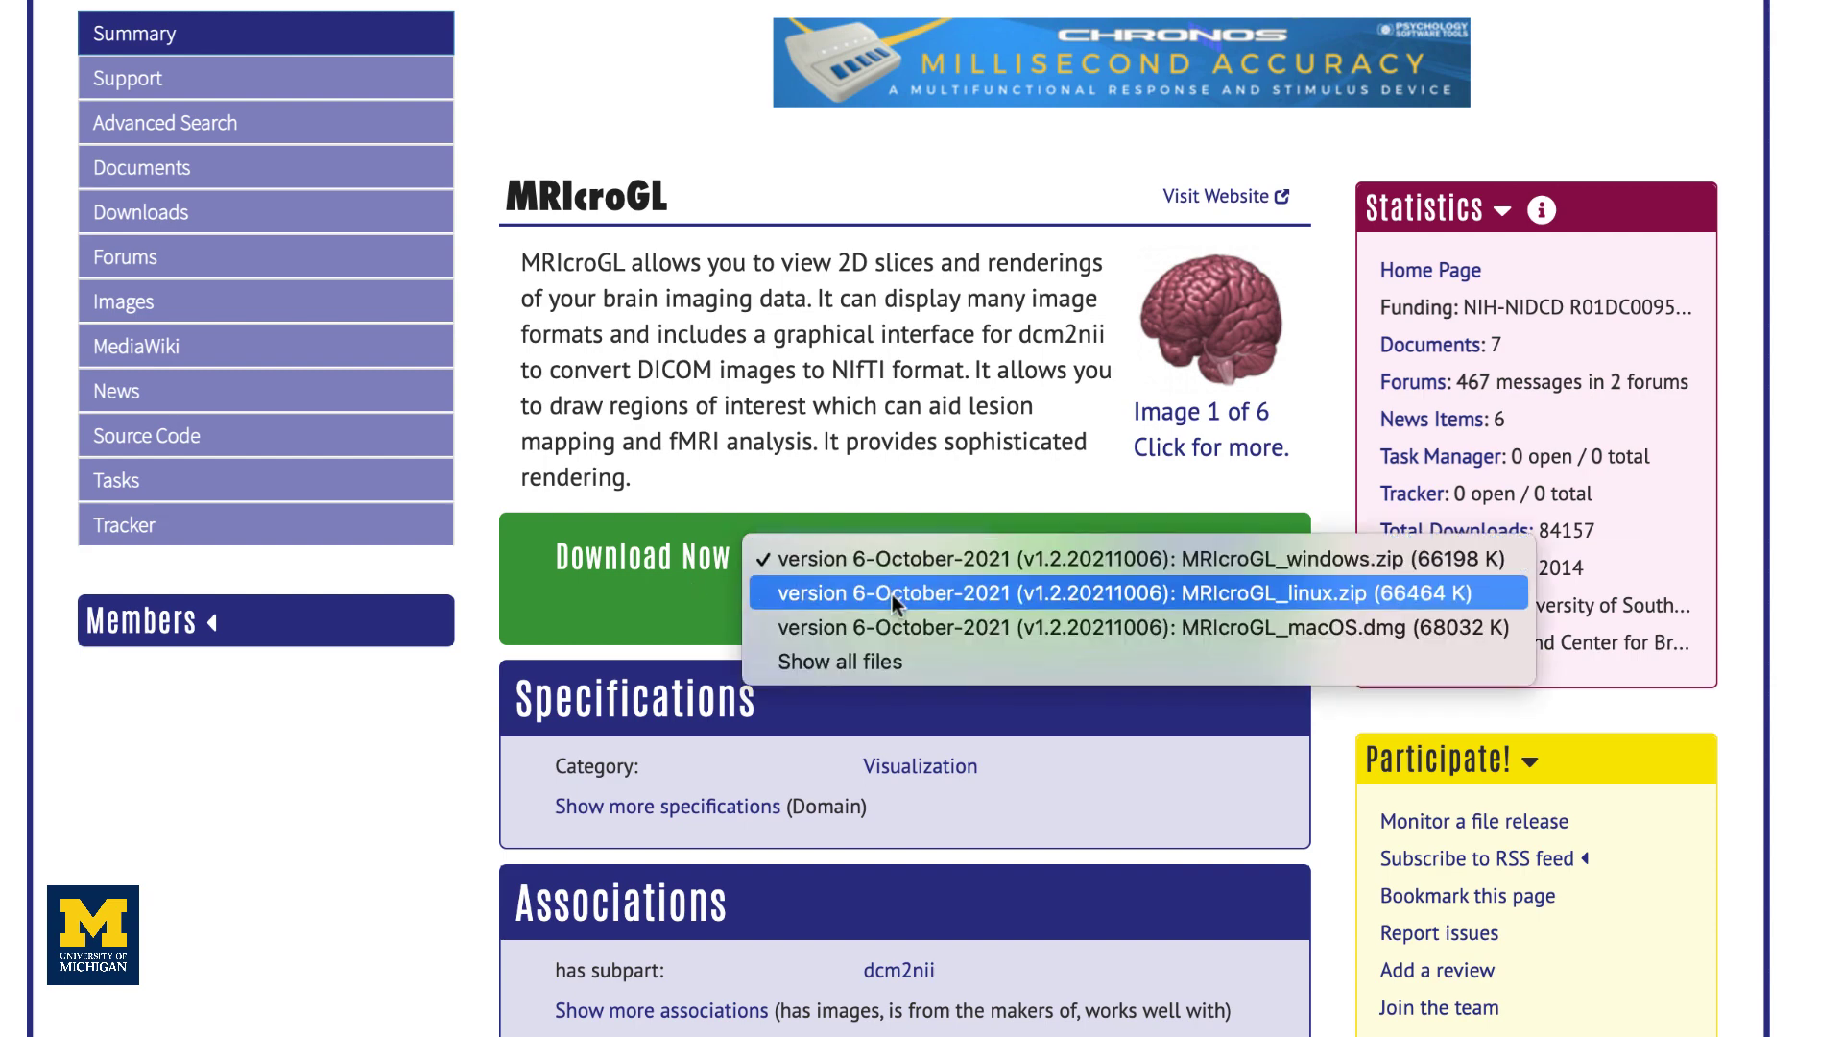
click(890, 624)
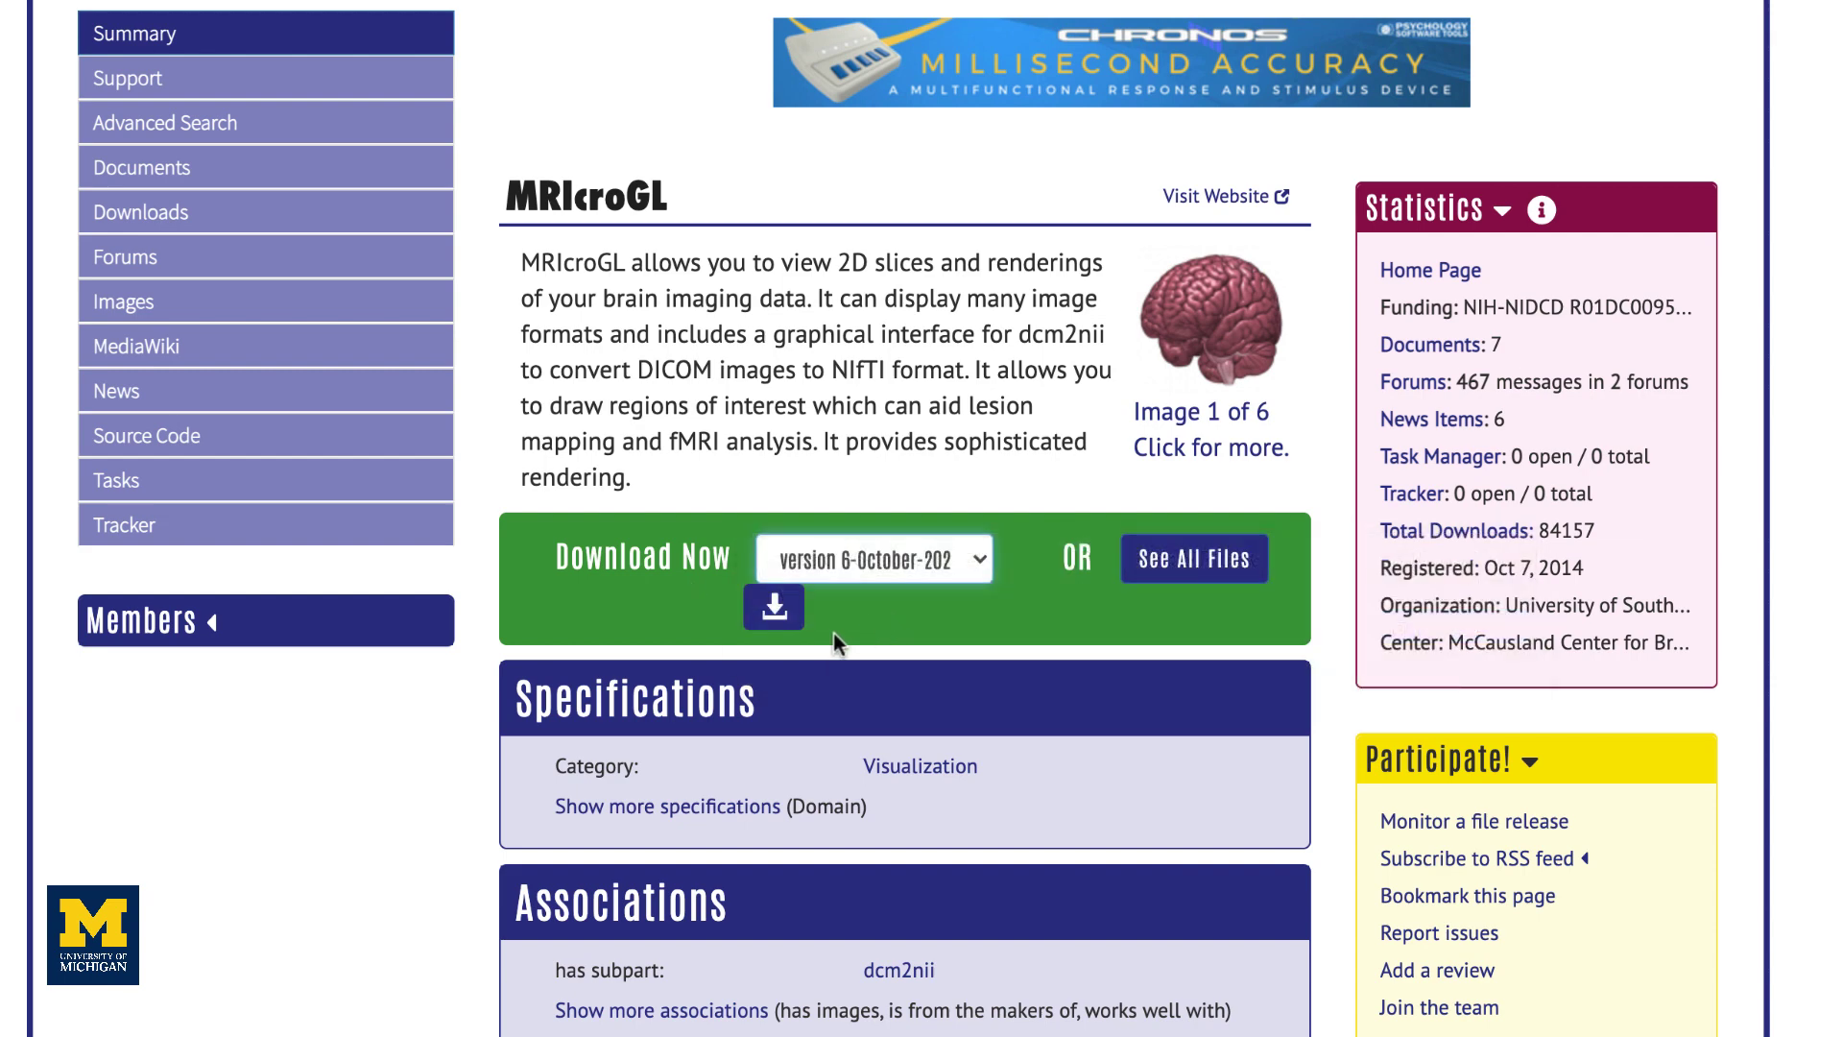
click(775, 608)
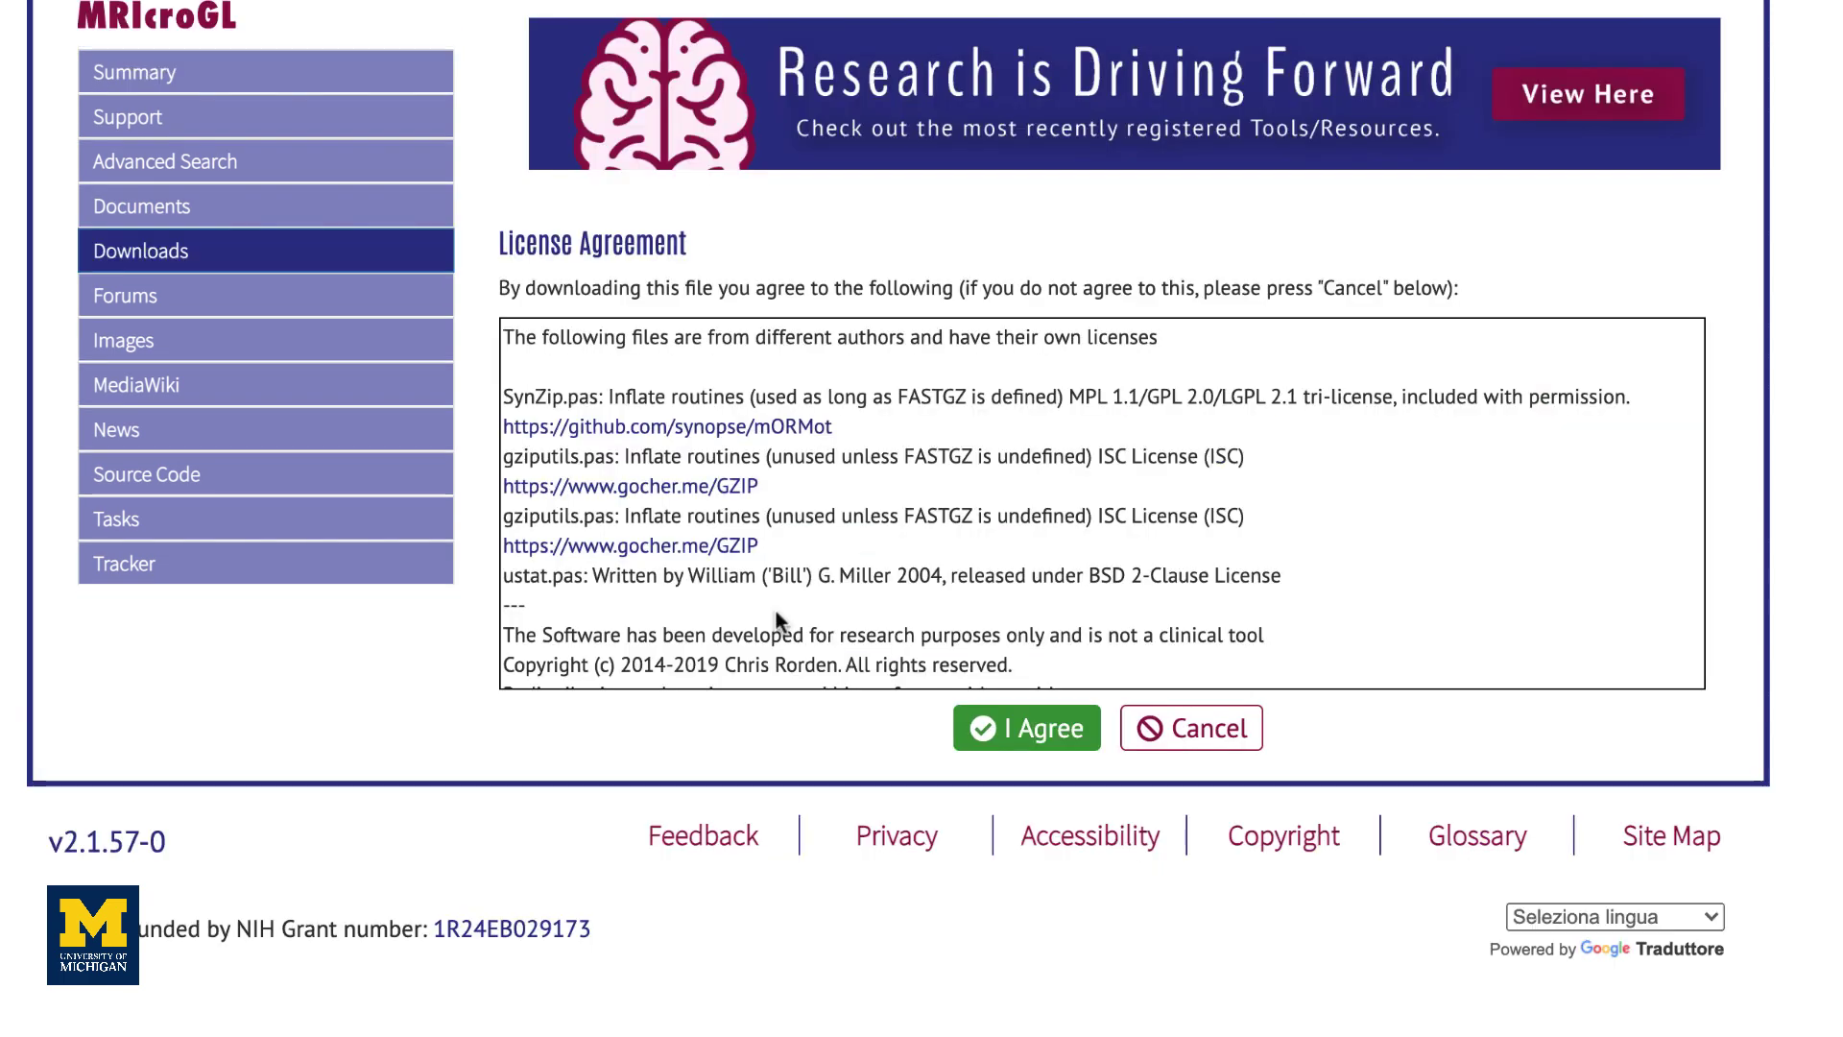
click(1031, 747)
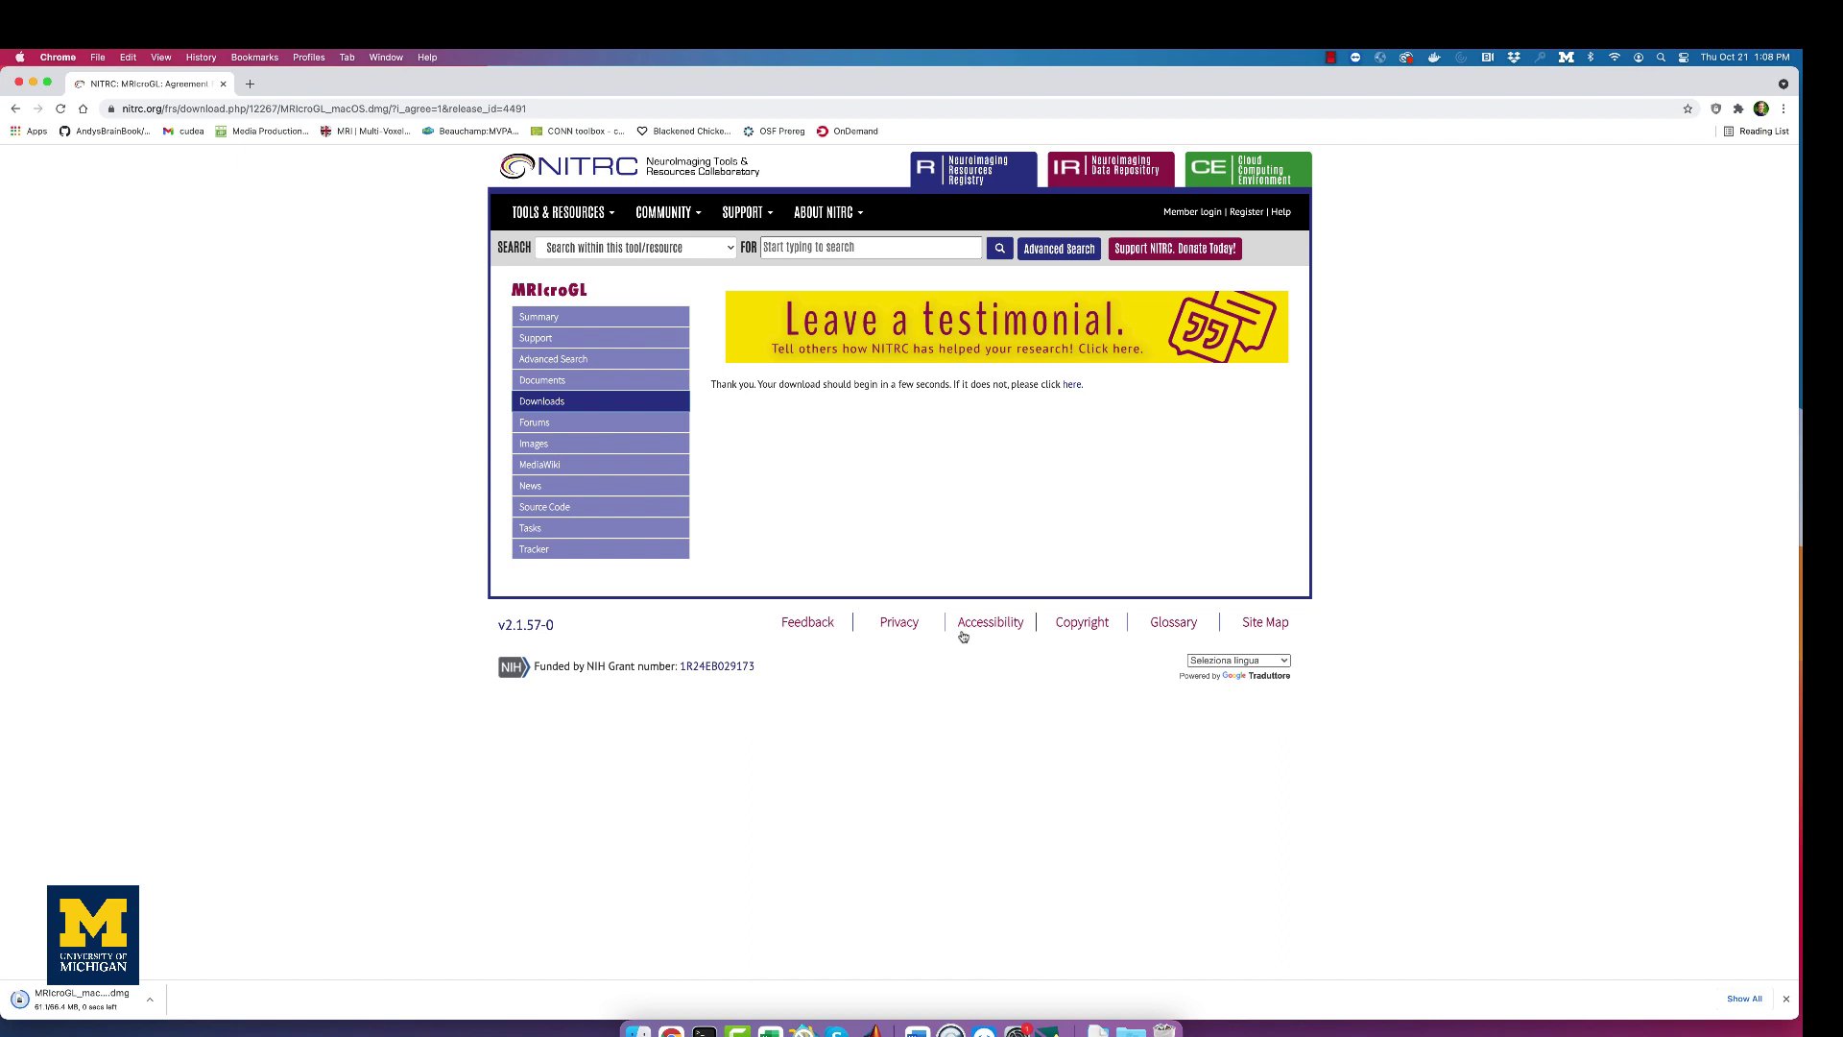
Install MRIcroGL from the .dmg over the old copy and launch it past the security warning
click(108, 999)
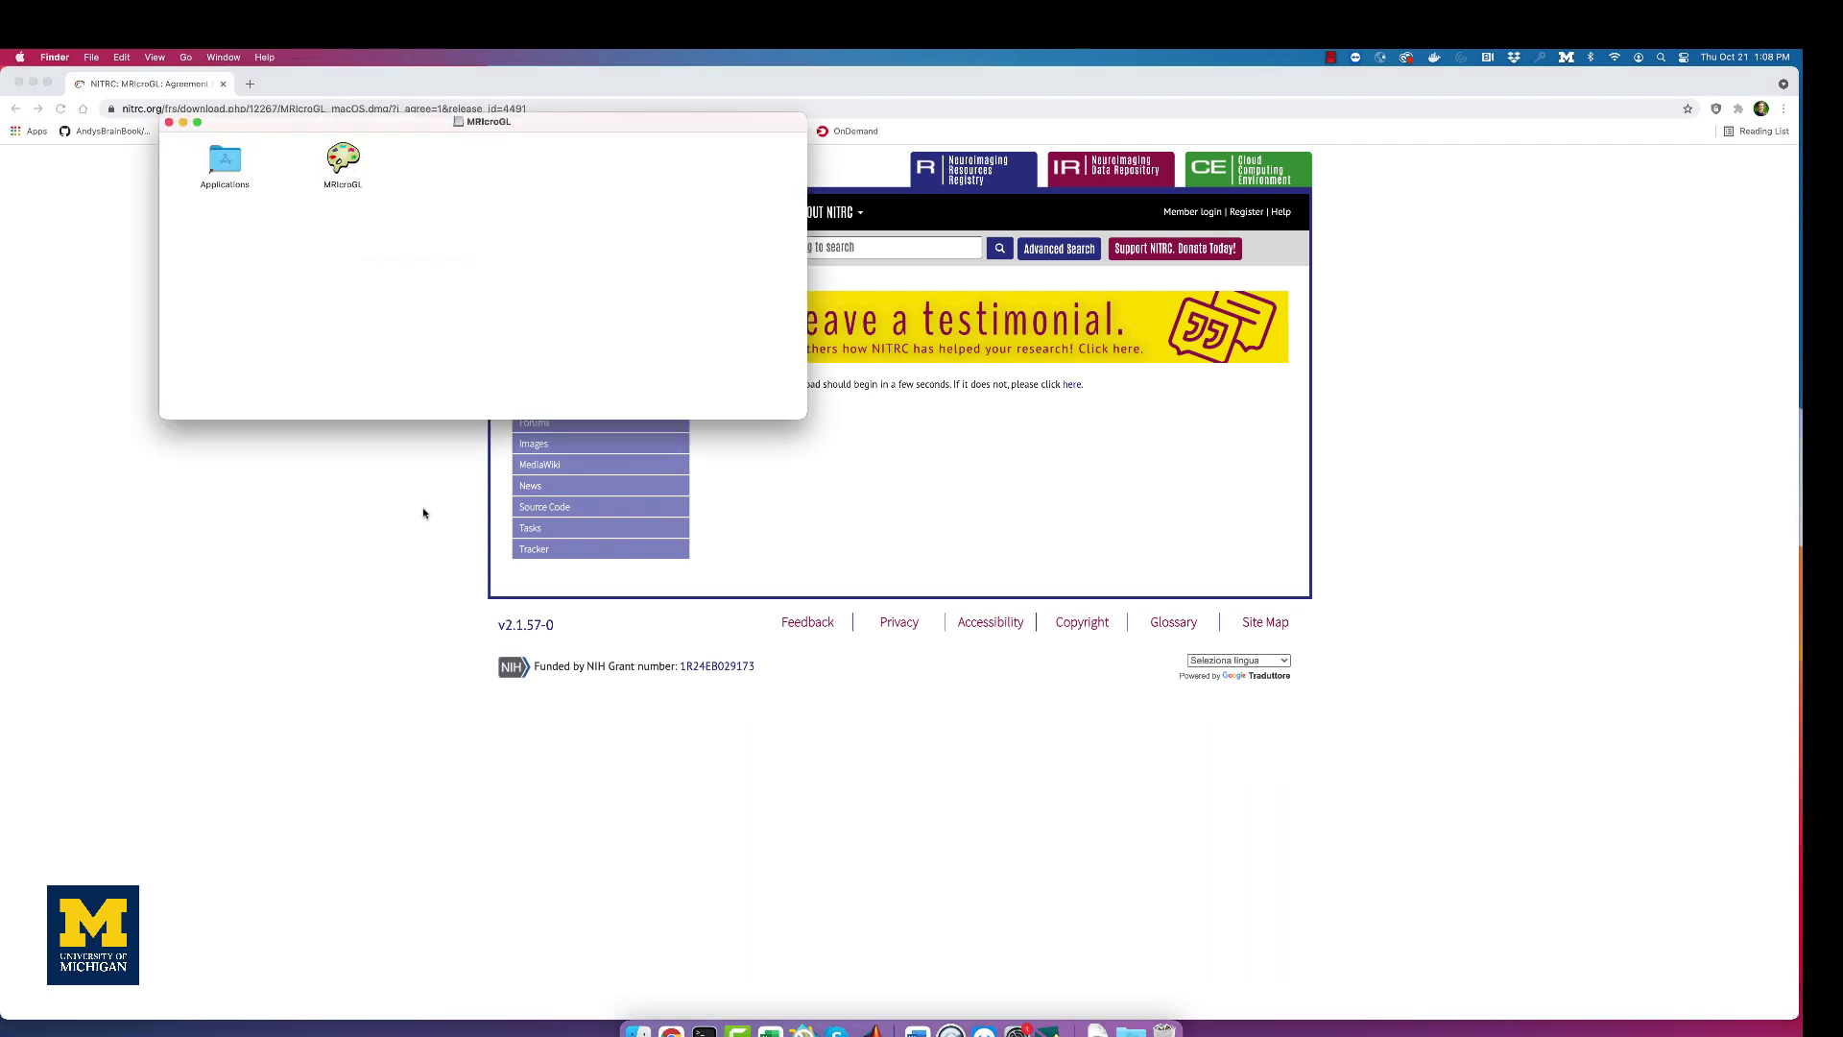
drag(344, 163, 228, 161)
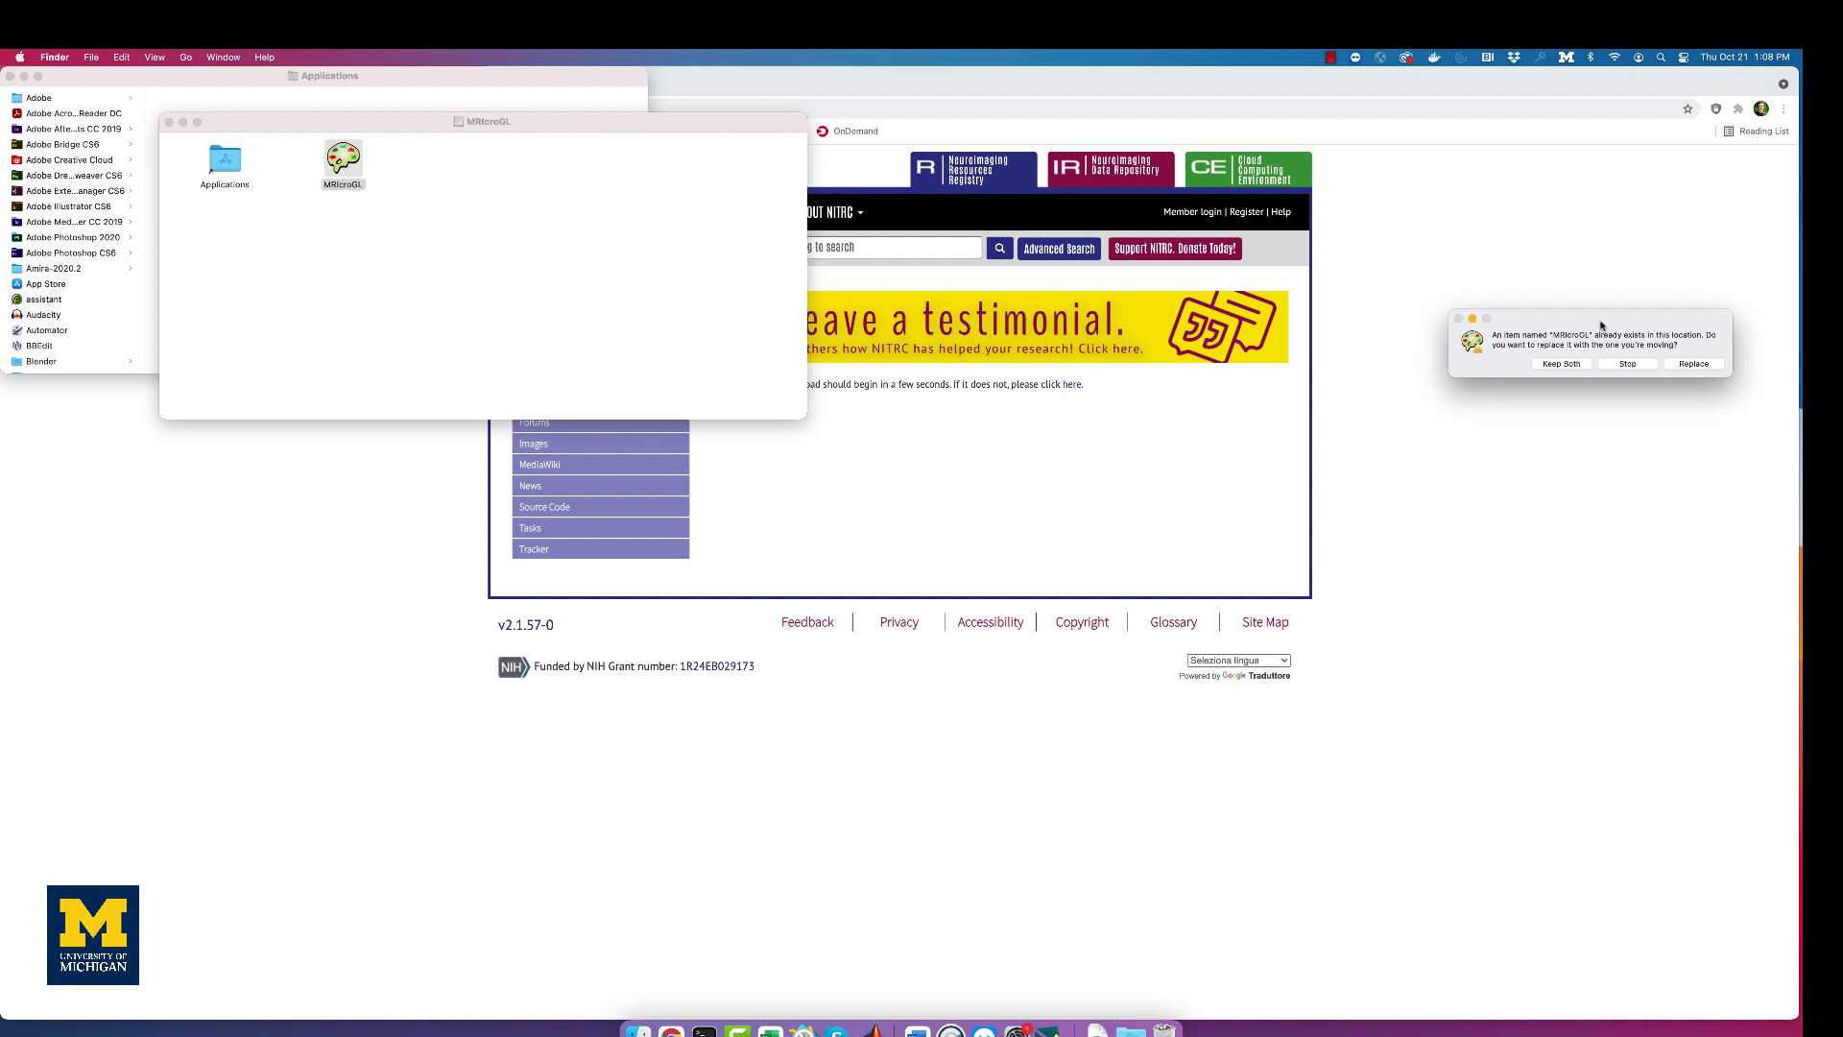
click(1678, 363)
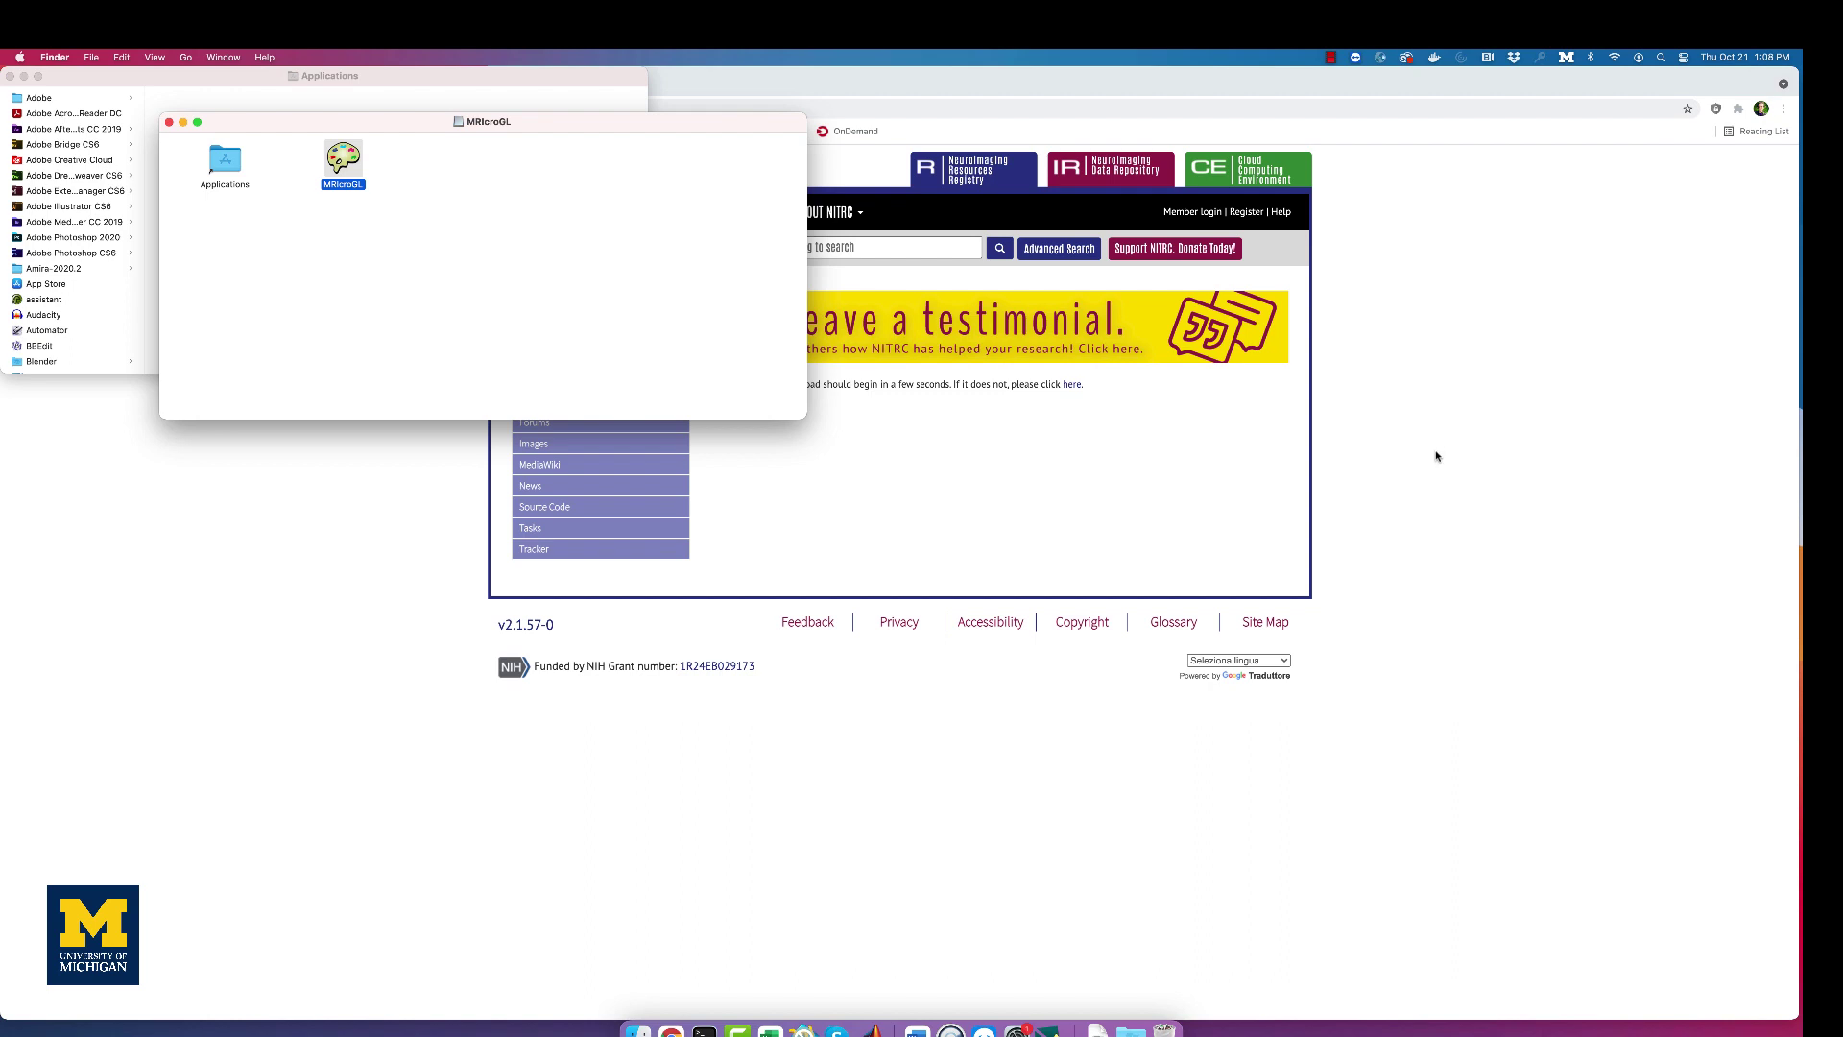
double_click(344, 161)
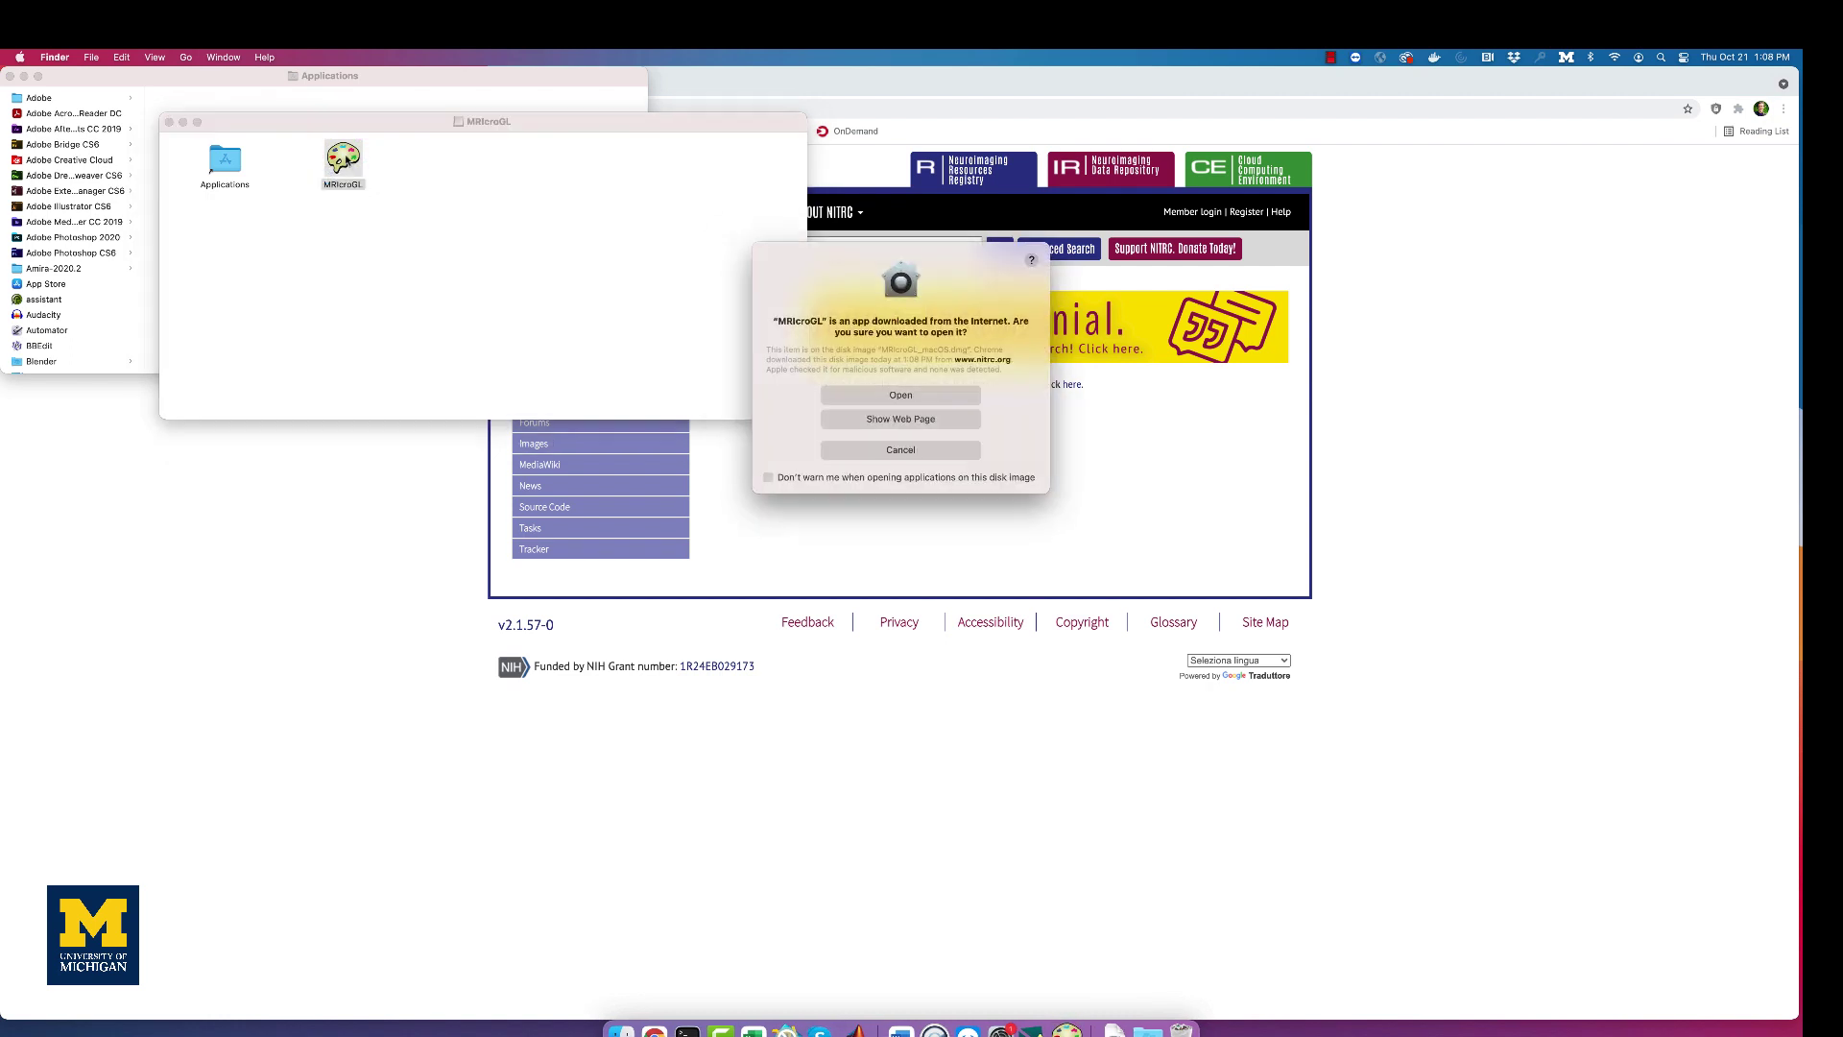
click(902, 396)
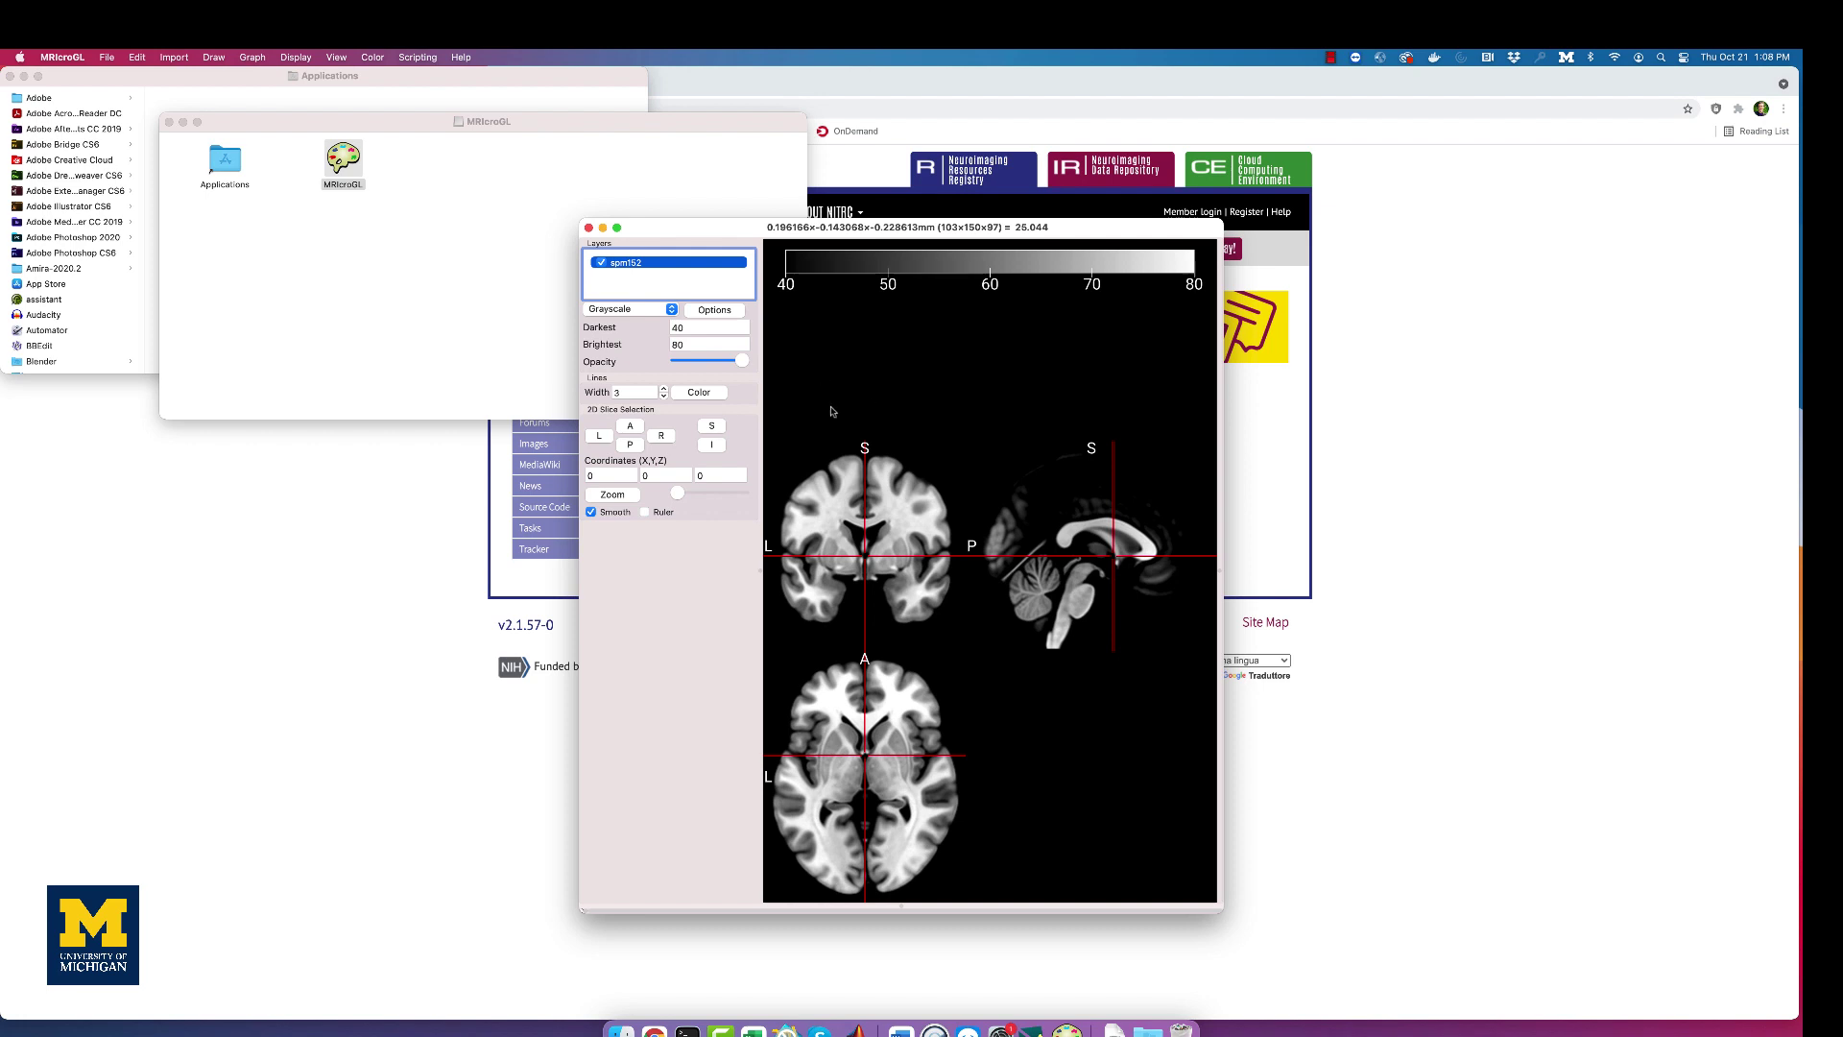
Open the spm152 standard template and widen the window so the three views sit in one row
click(105, 56)
mouse_move(133, 124)
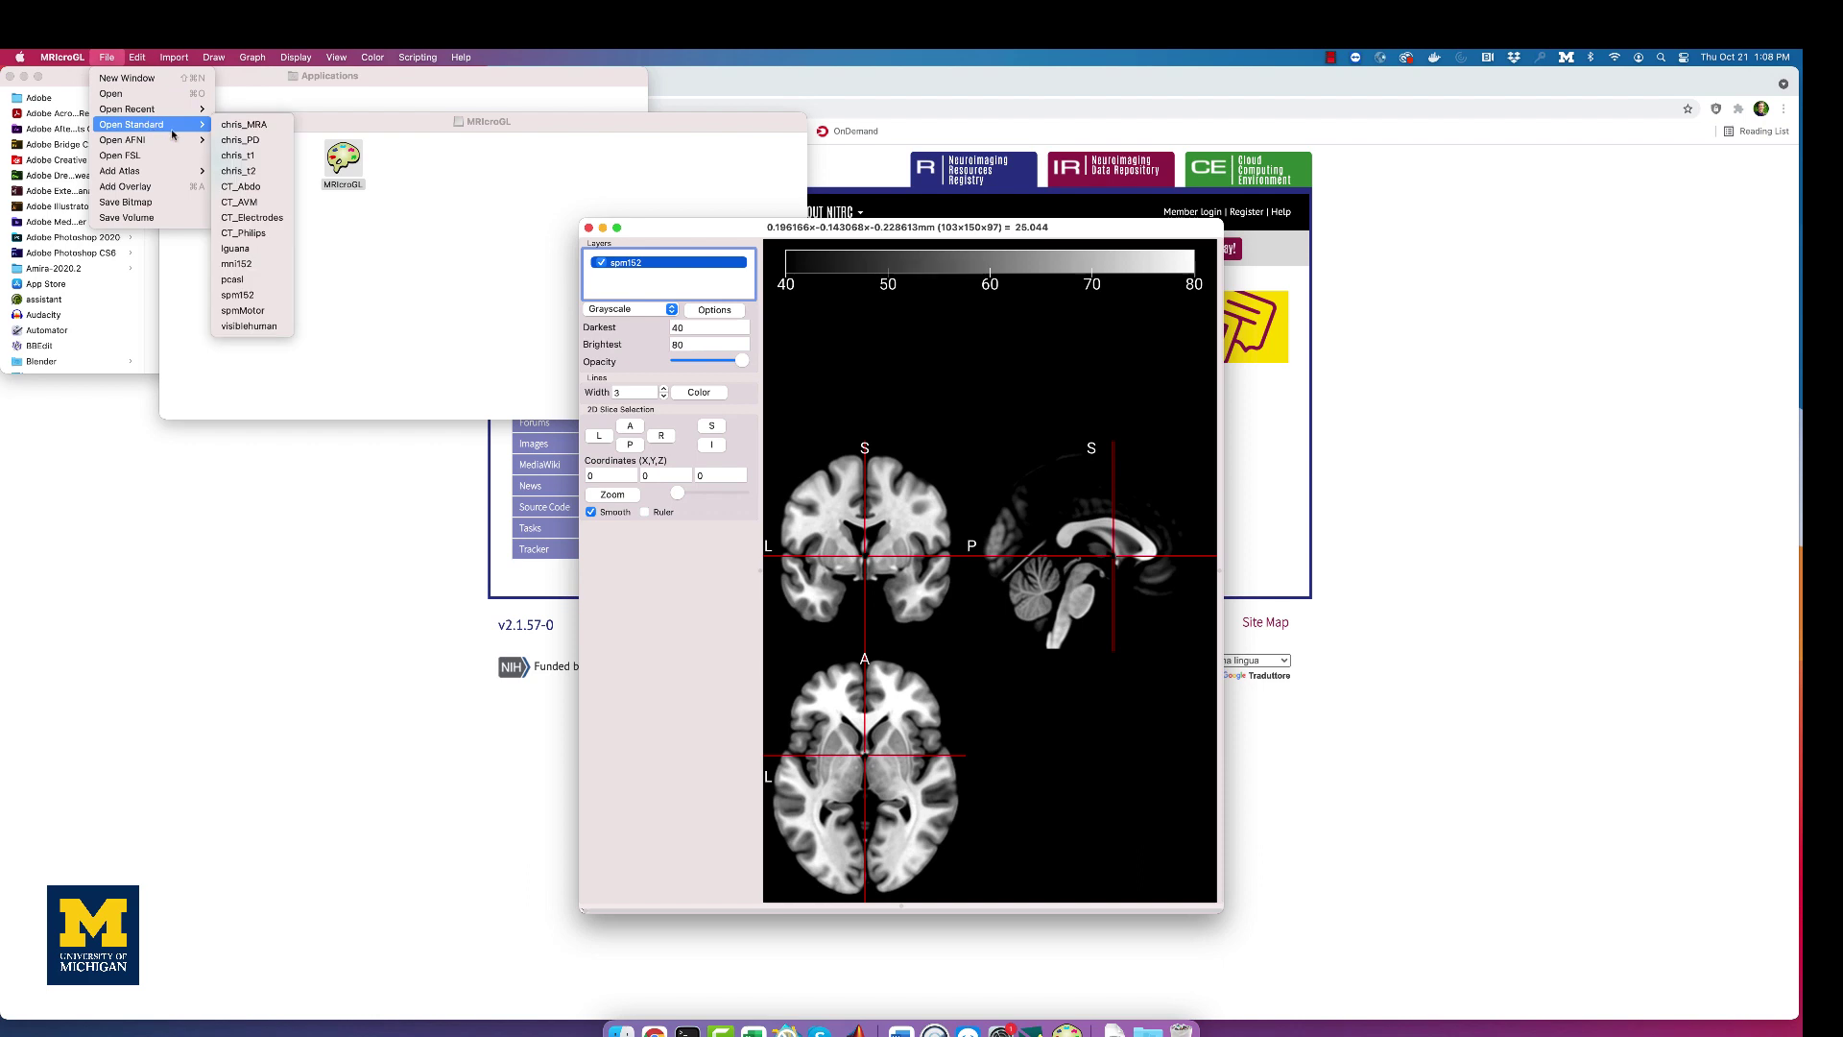
click(239, 292)
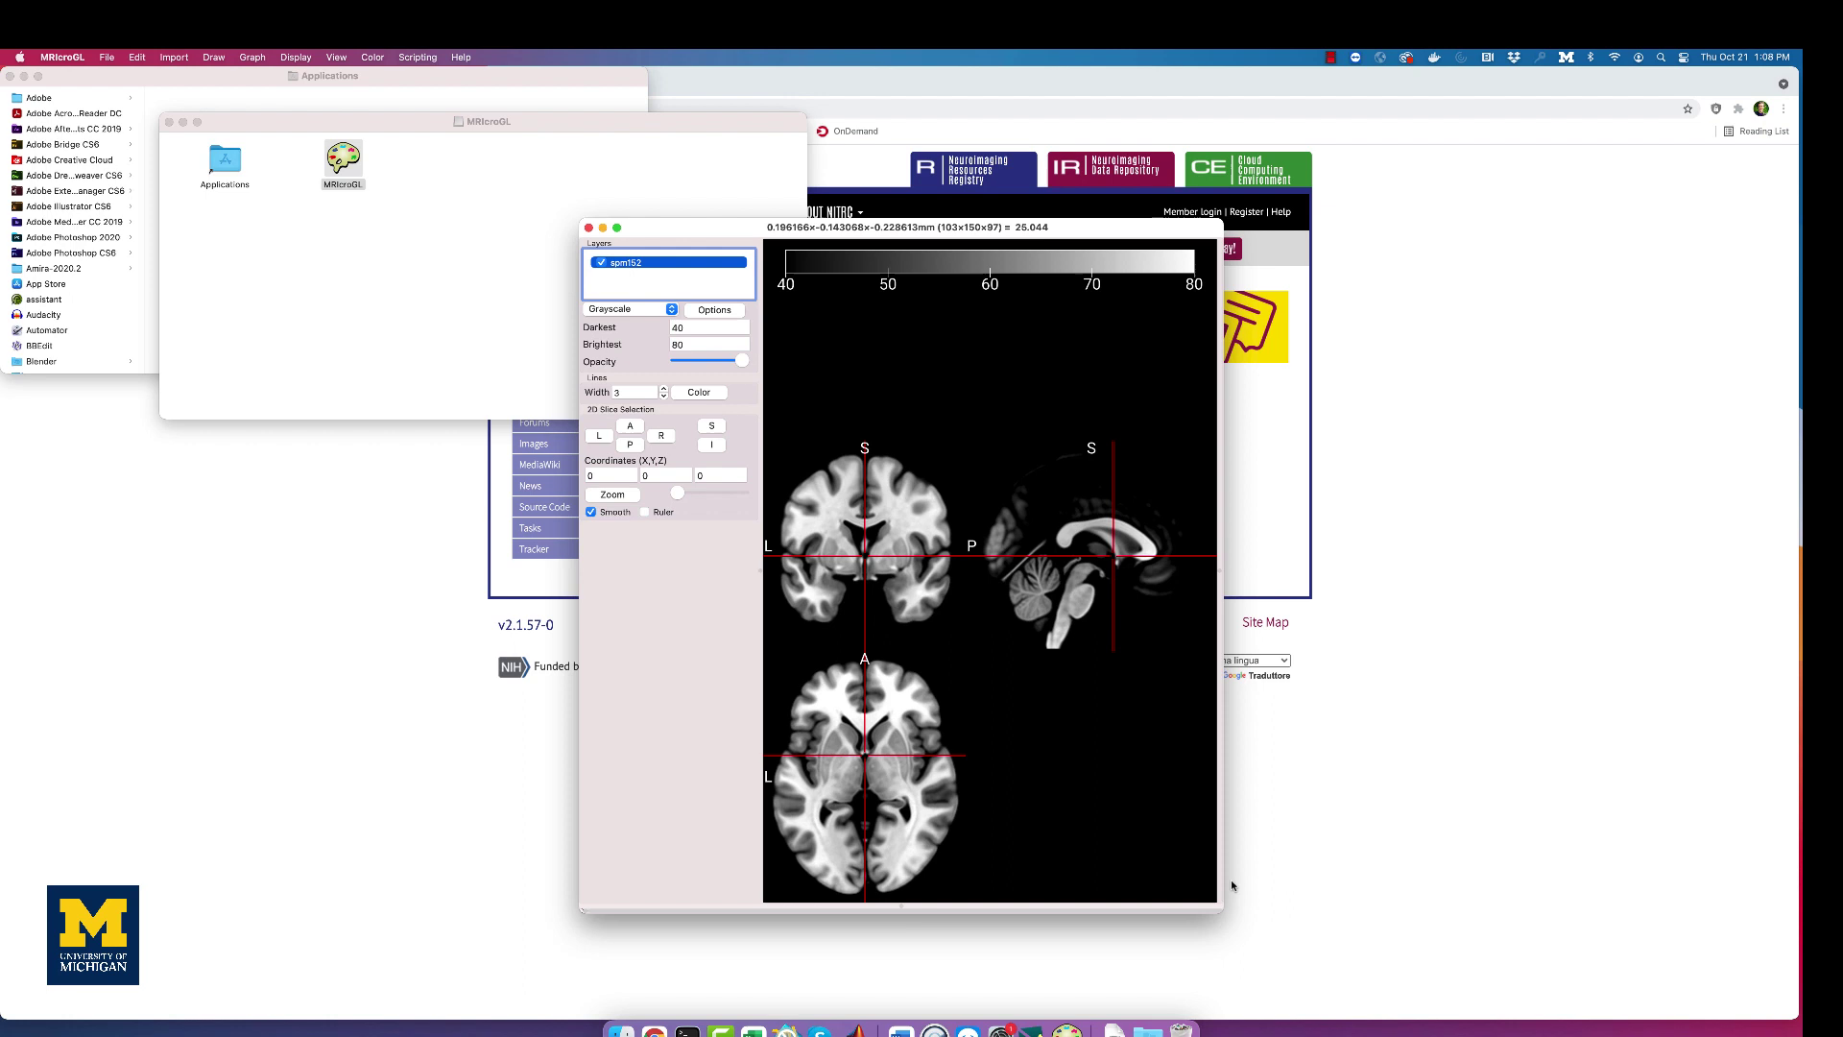
drag(1213, 907, 1440, 616)
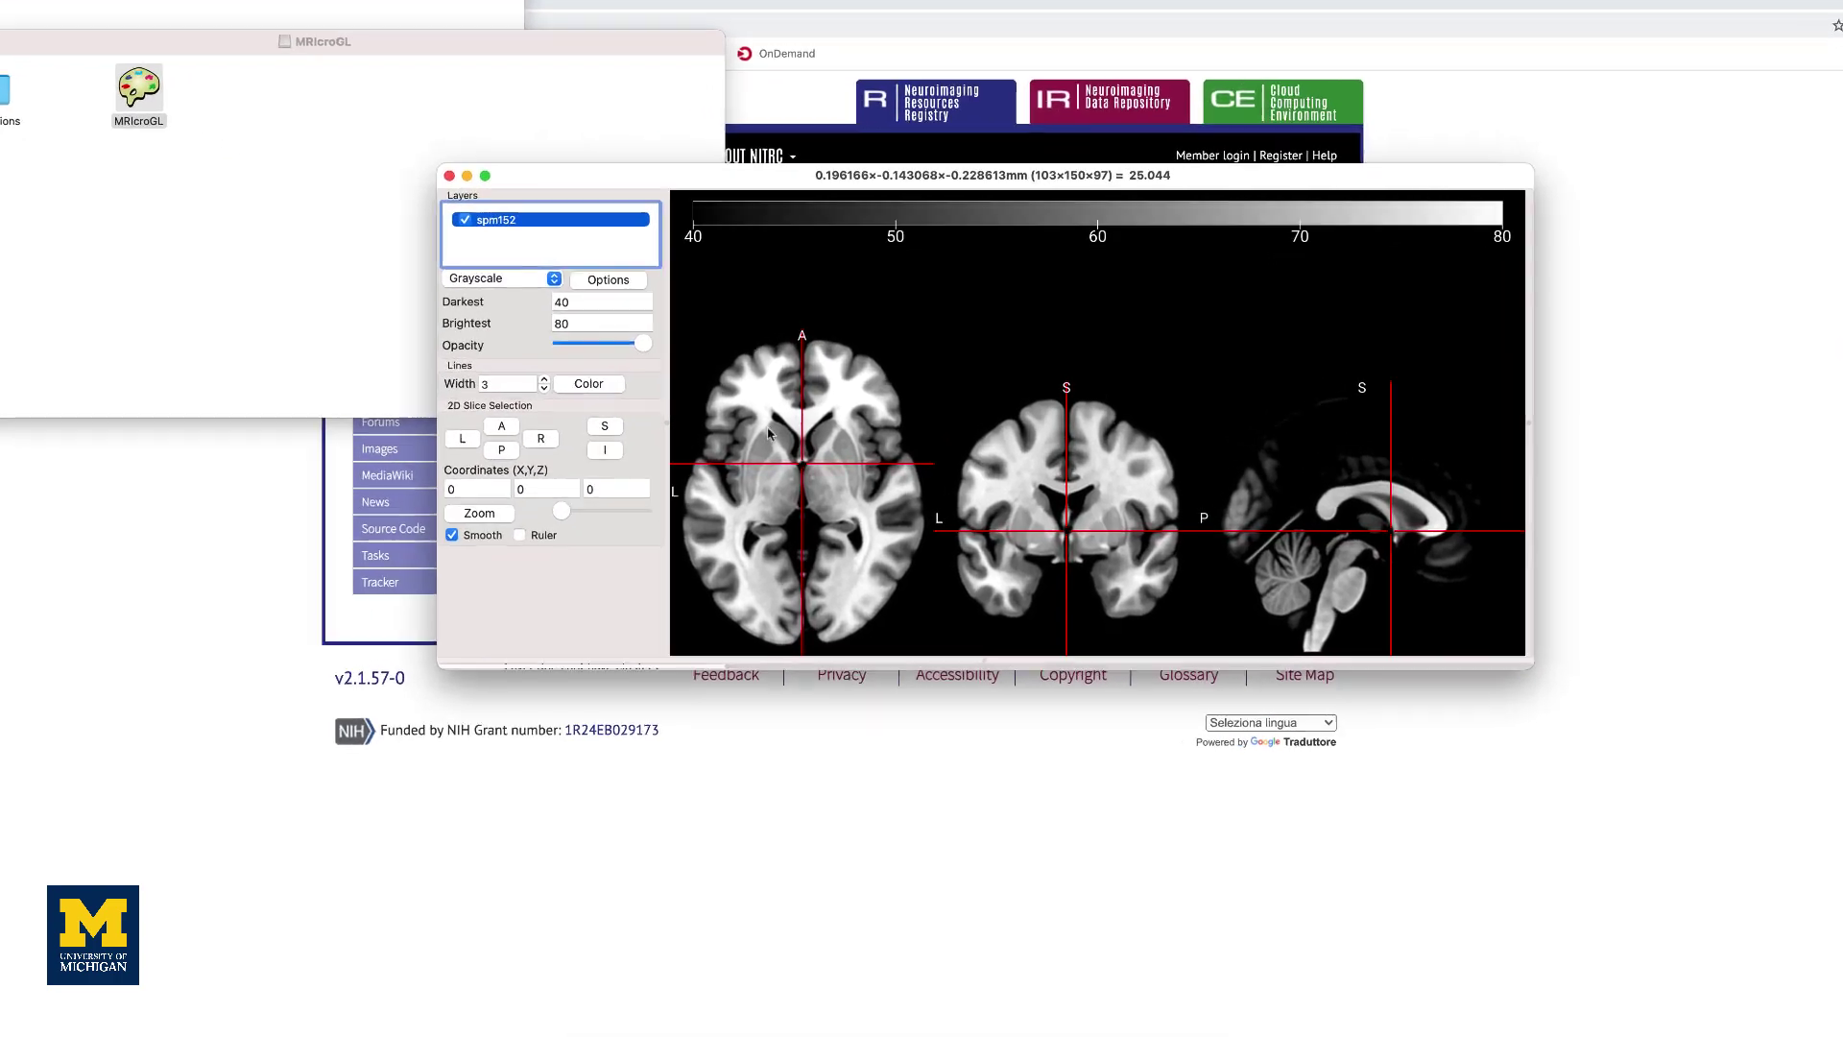
Reposition the crosshair in the axial and coronal views to about -5, 5, 35 mm
click(871, 420)
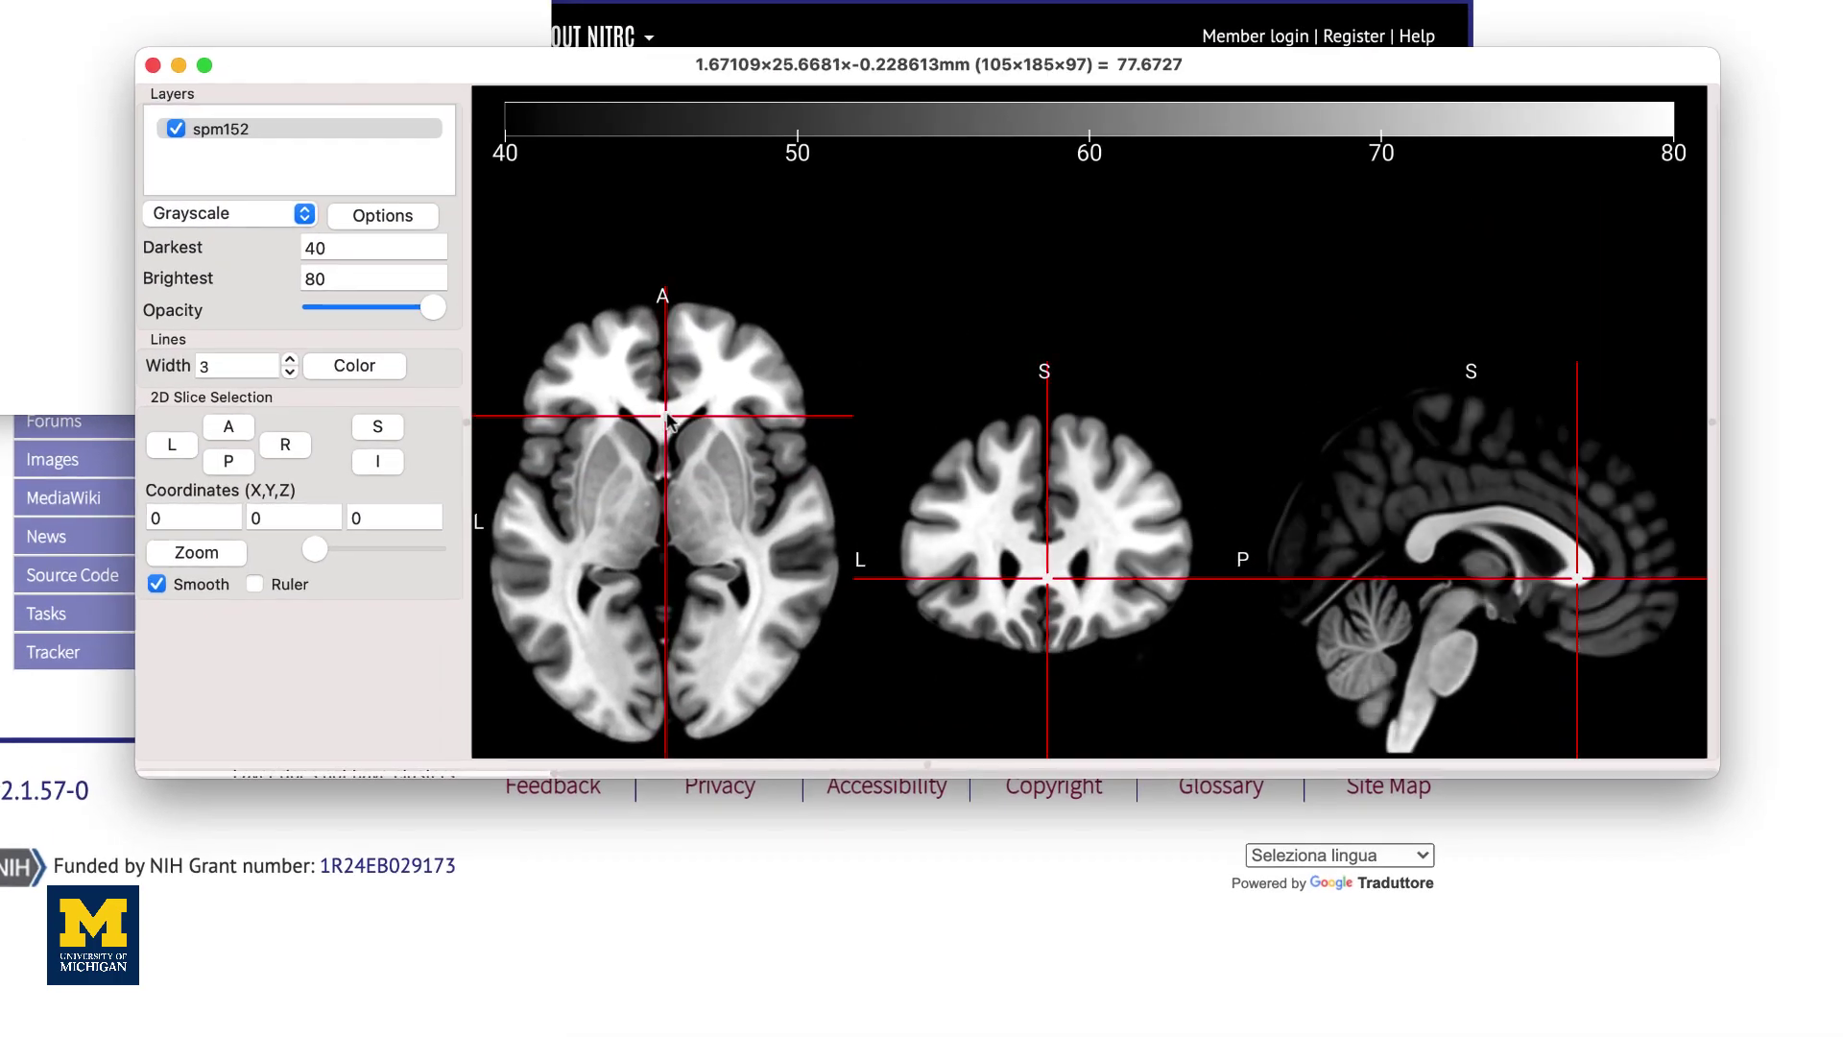
drag(669, 419, 664, 435)
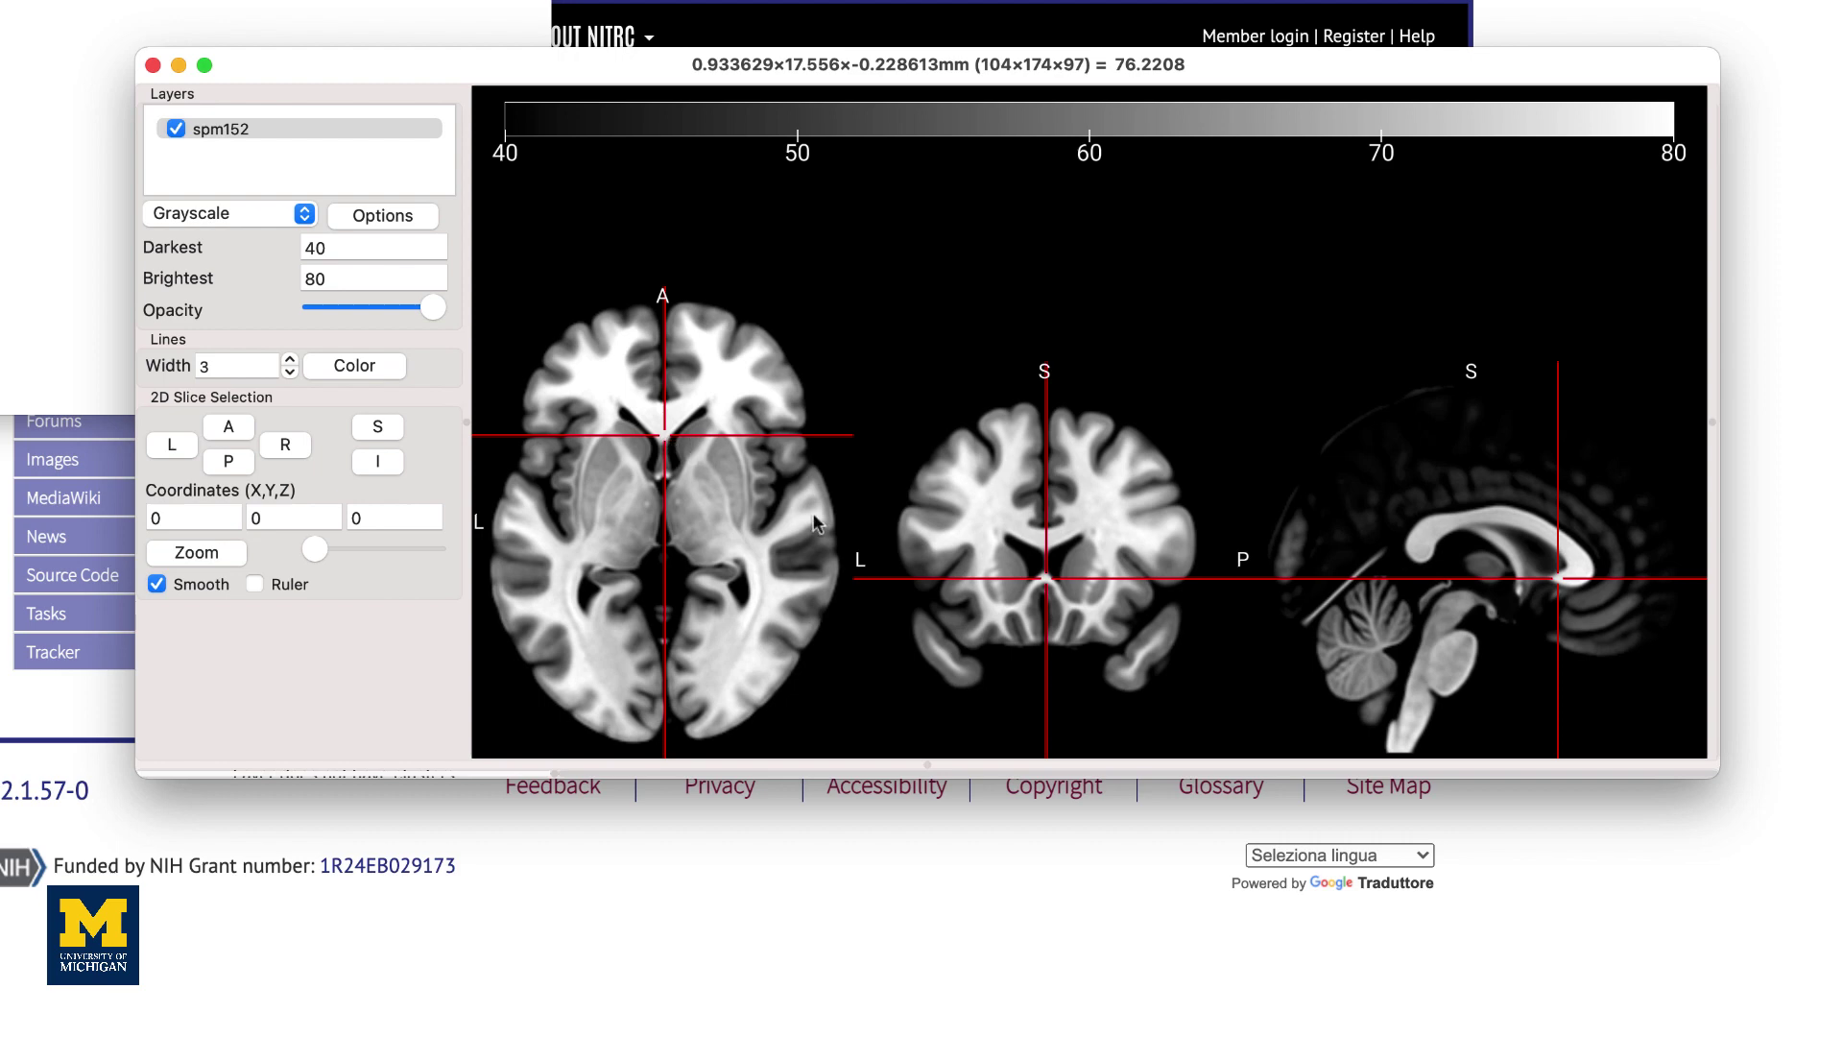
drag(1042, 500, 1042, 489)
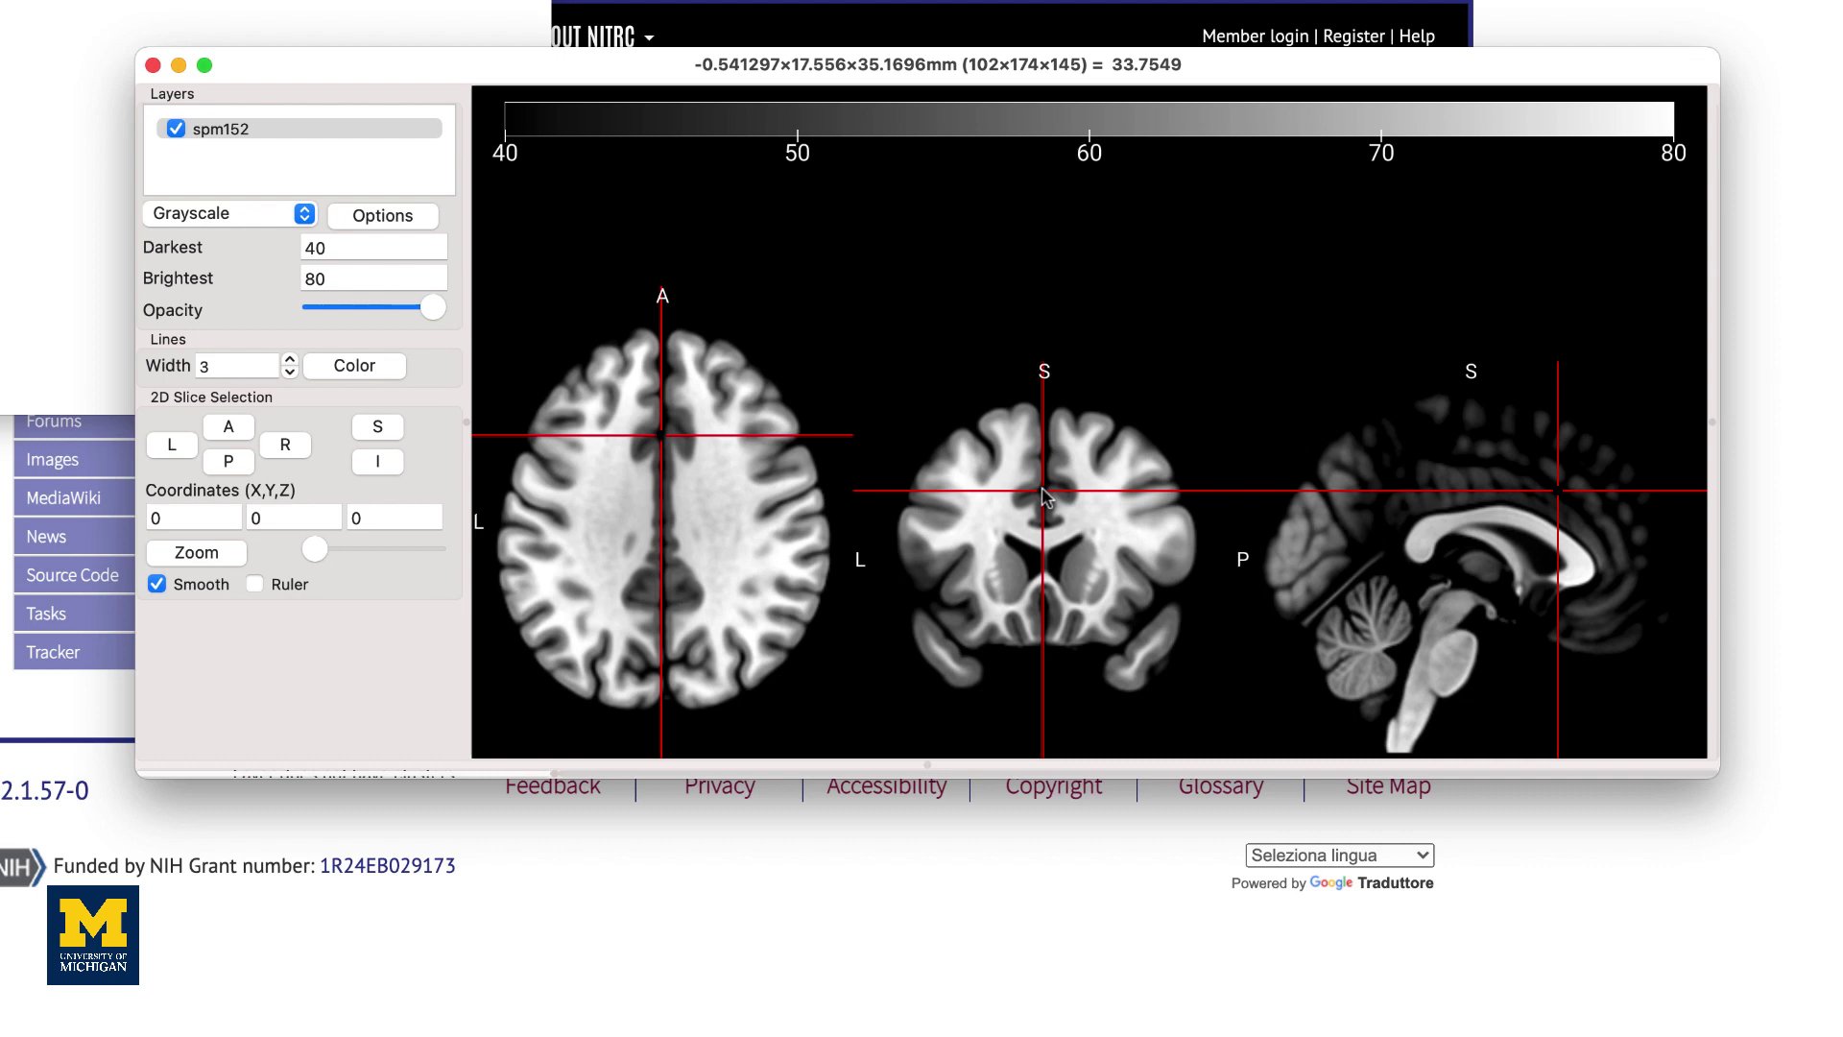
scroll(1044, 497, up, 2)
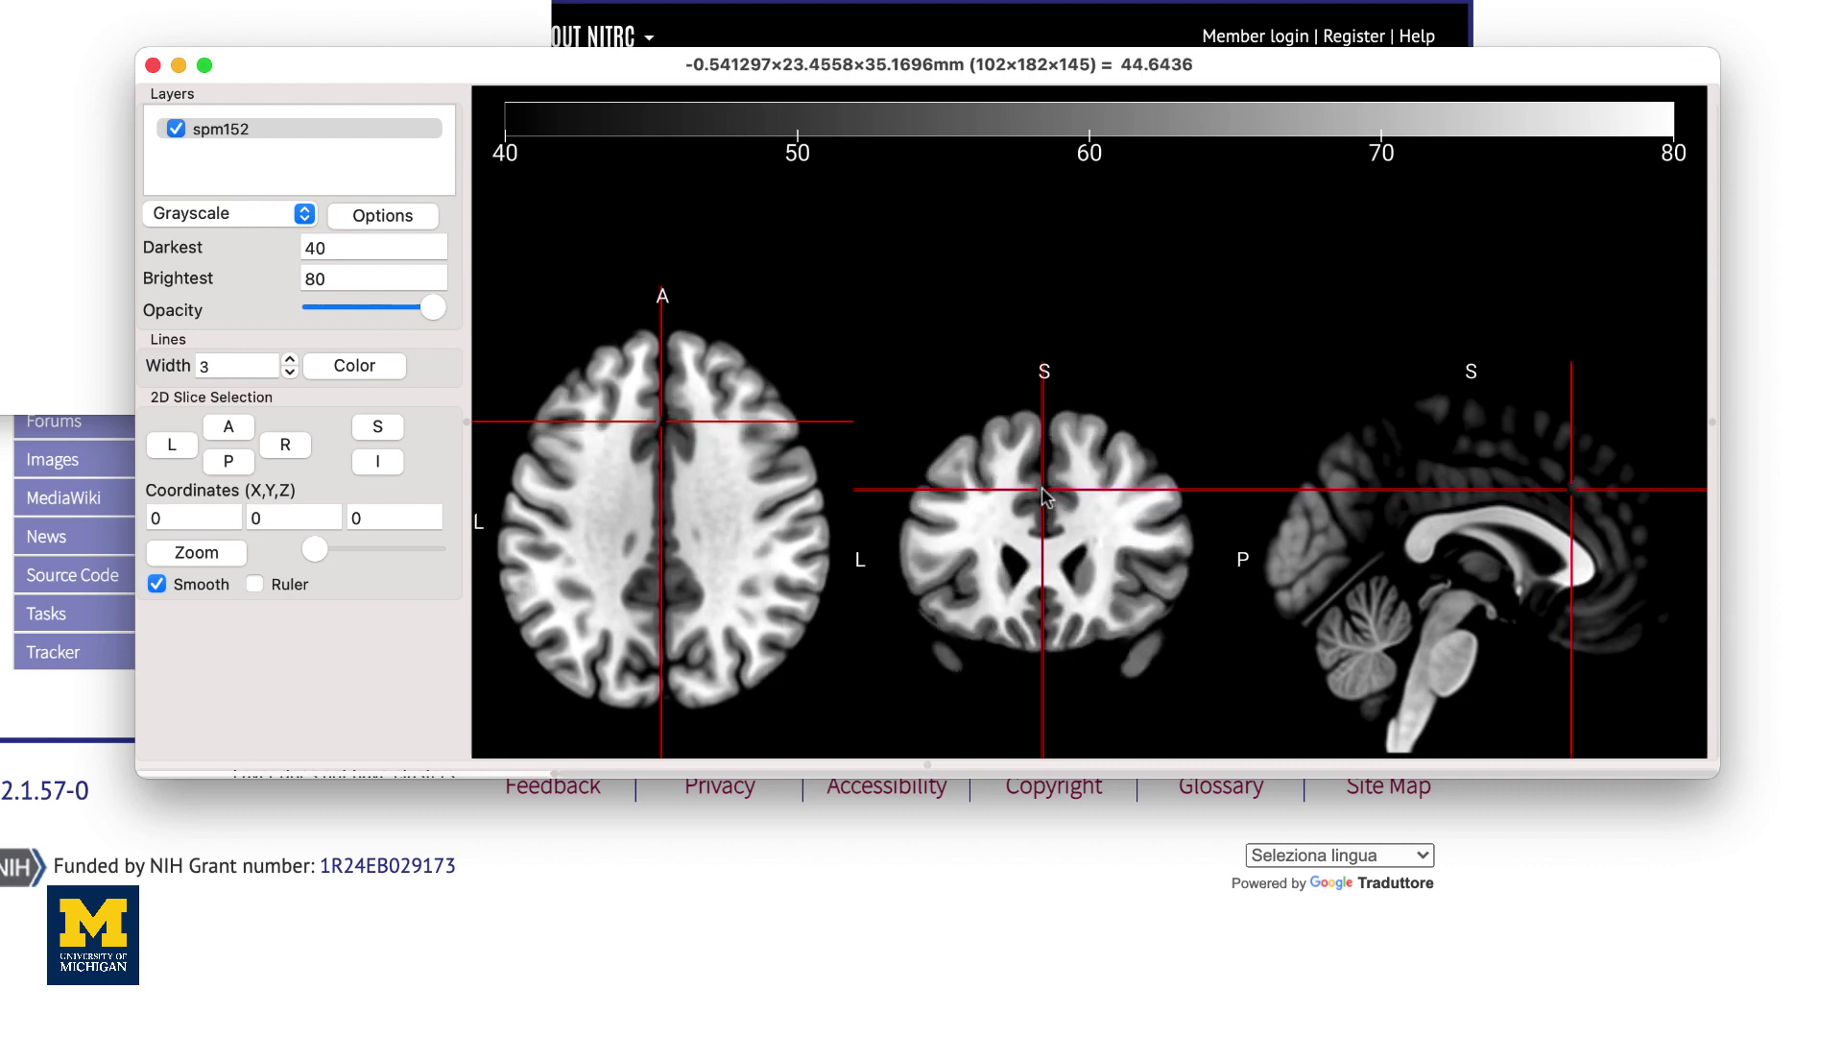
scroll(1044, 497, up, 5)
scroll(1044, 497, down, 3)
scroll(1045, 496, down, 5)
scroll(1043, 497, down, 2)
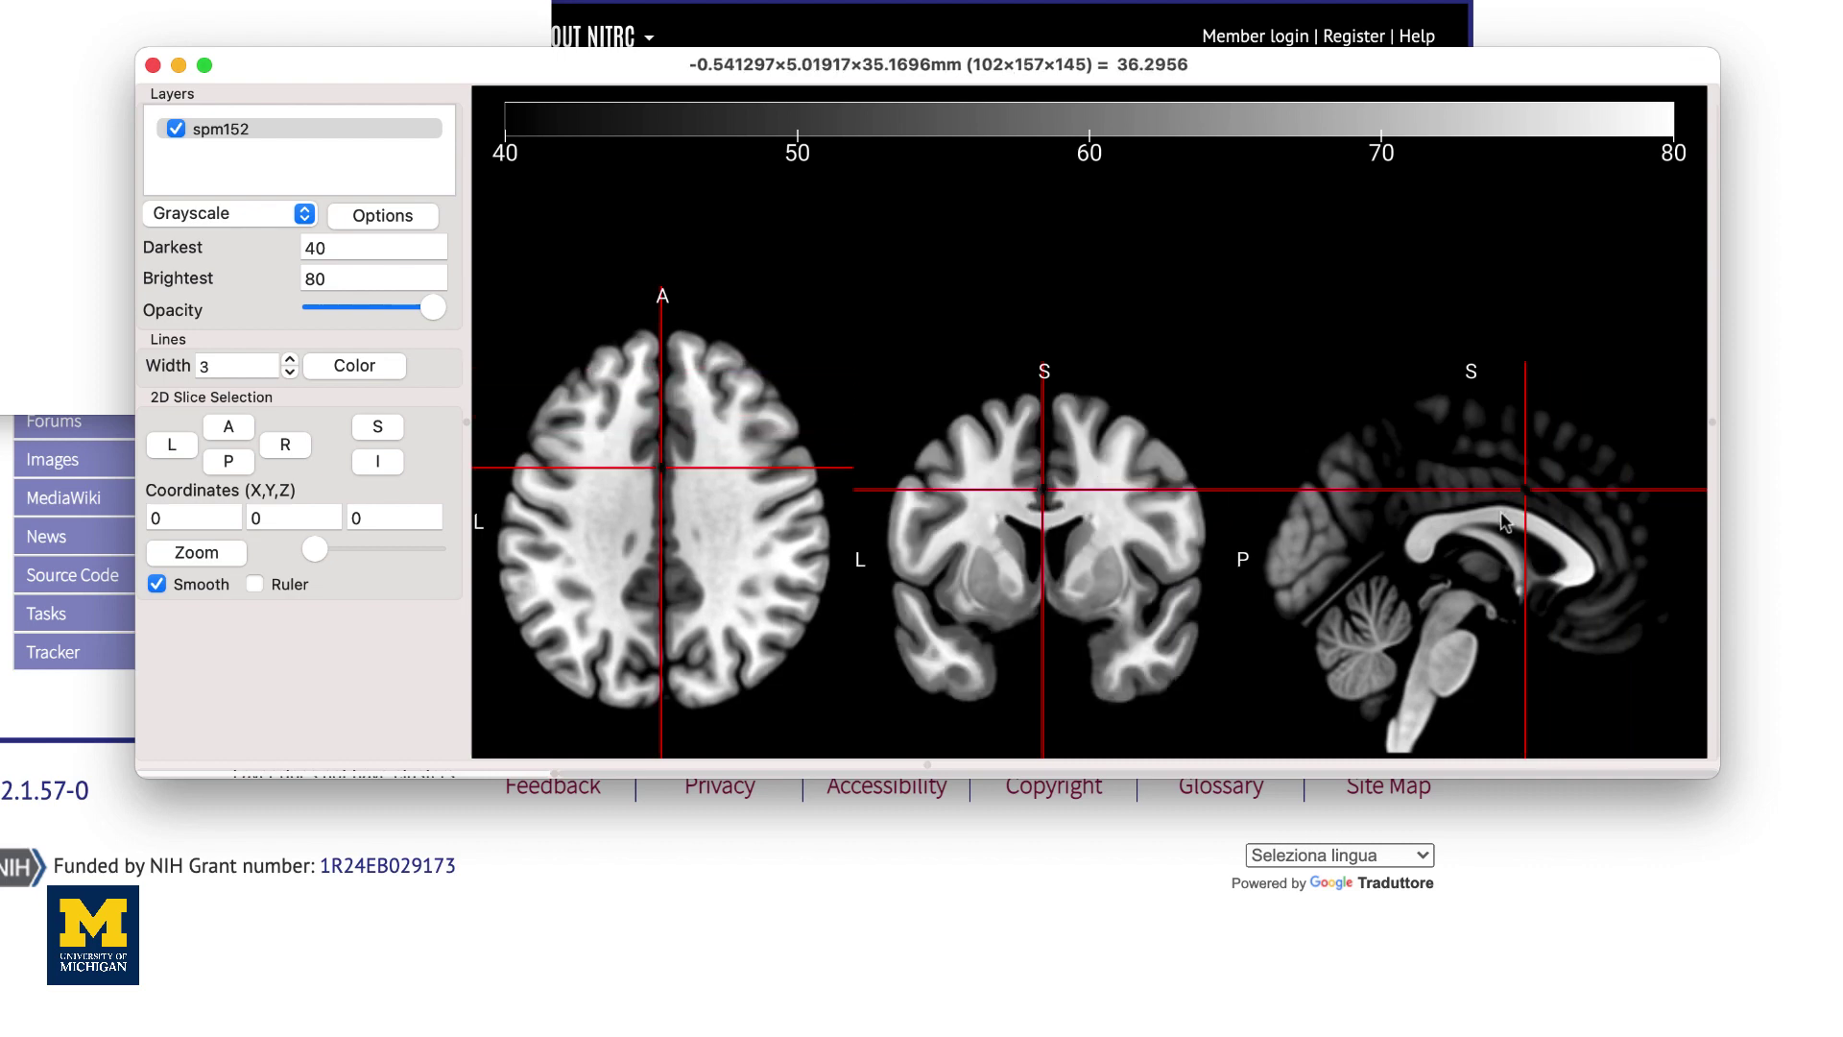
scroll(1508, 527, up, 5)
scroll(1508, 527, down, 3)
scroll(1508, 527, down, 4)
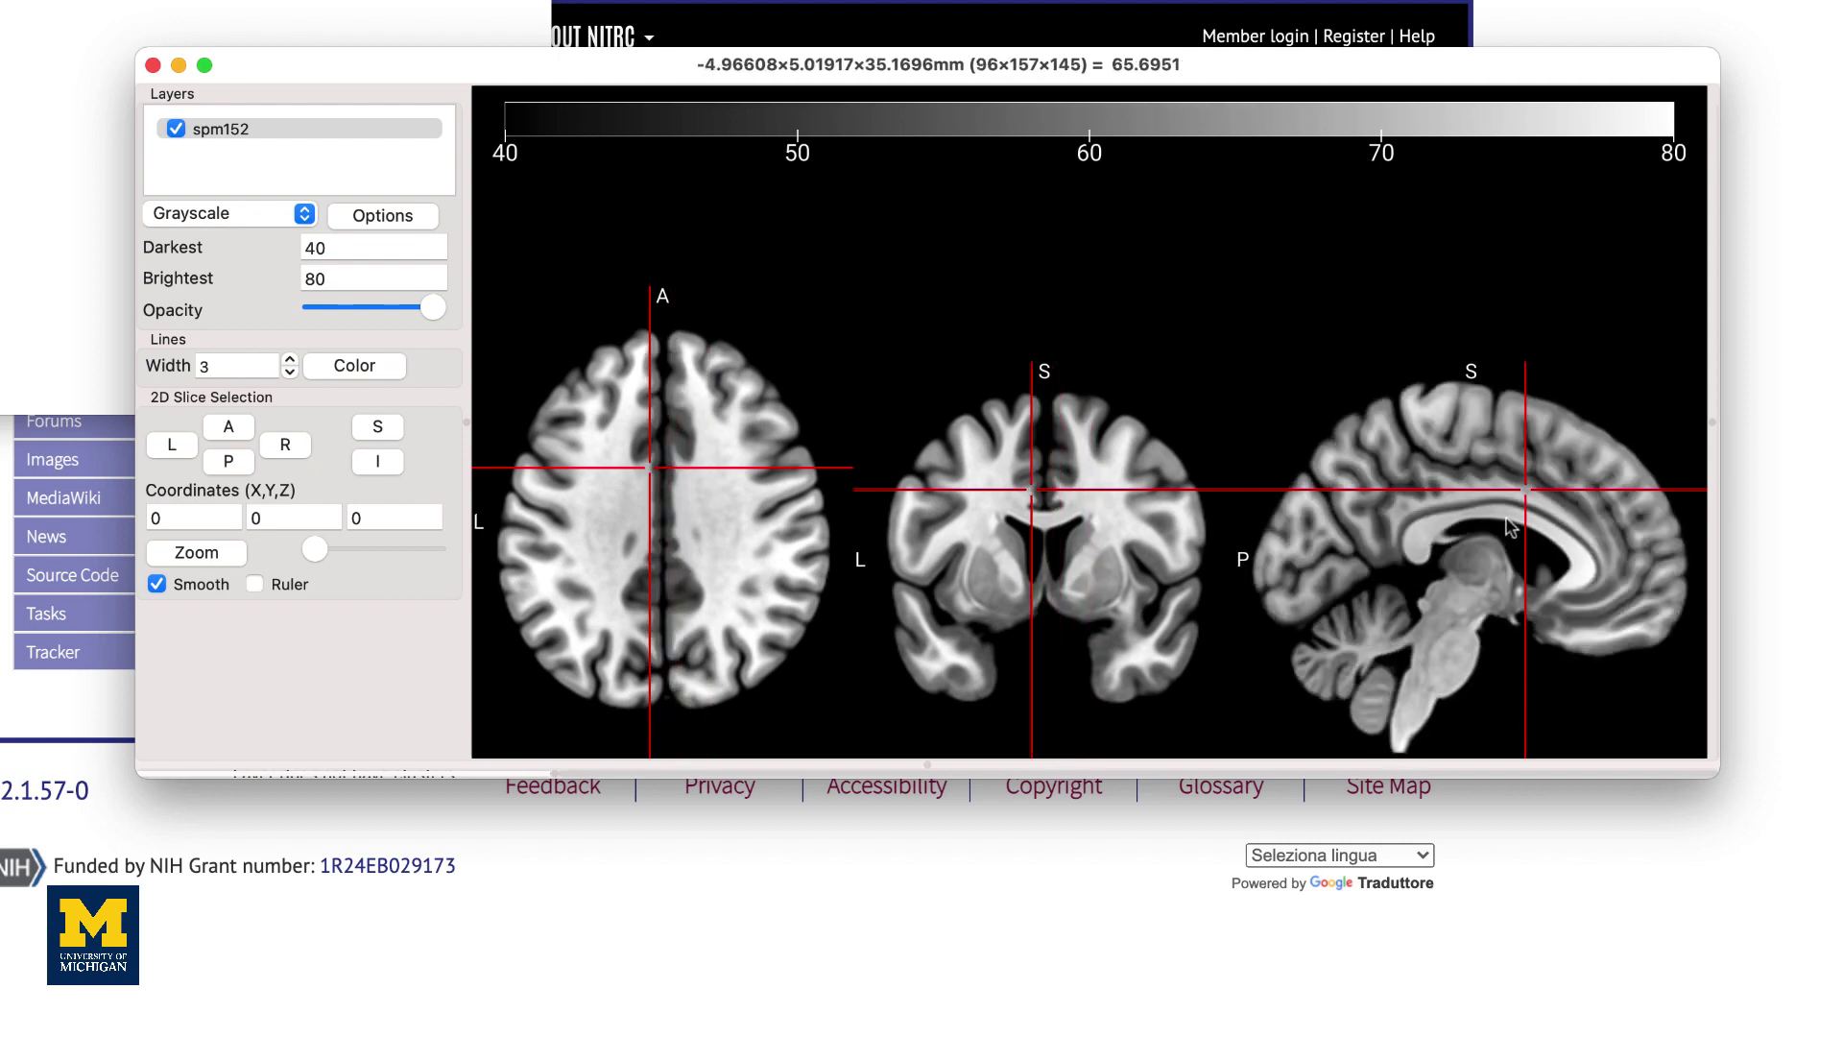
click(346, 248)
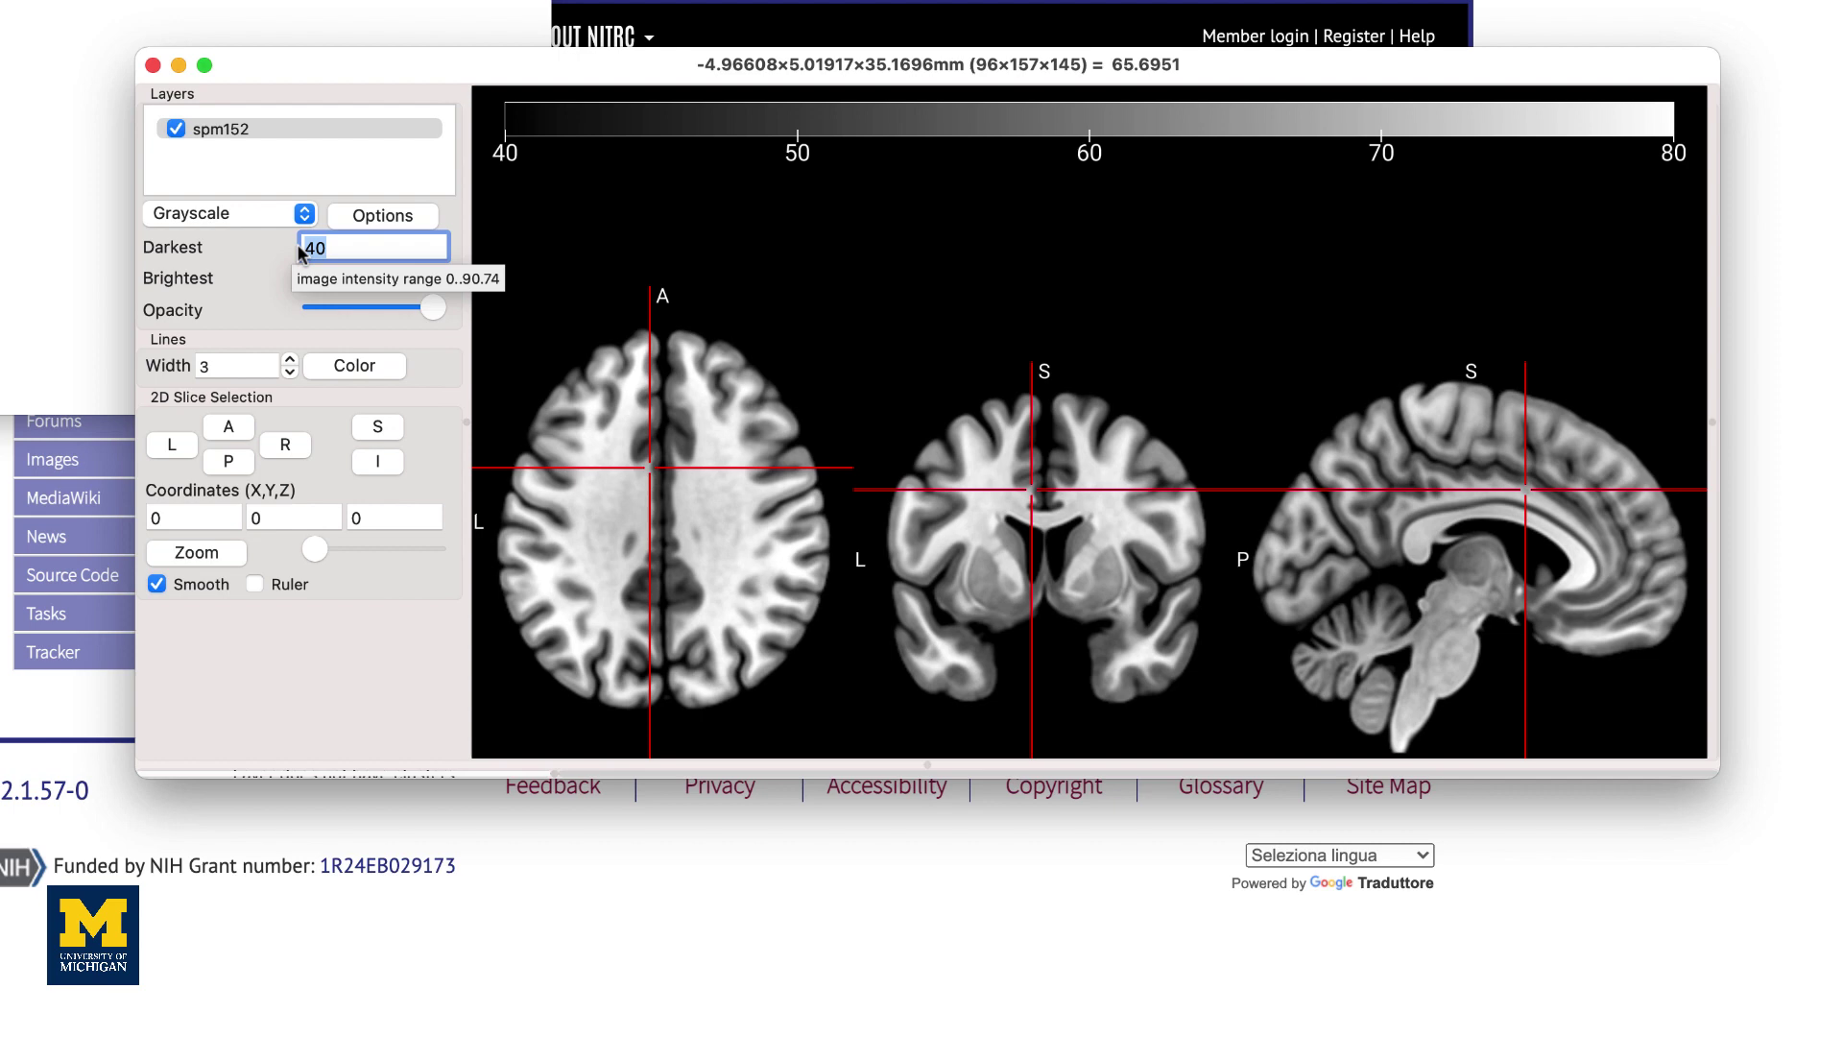
text(10)
key(Return)
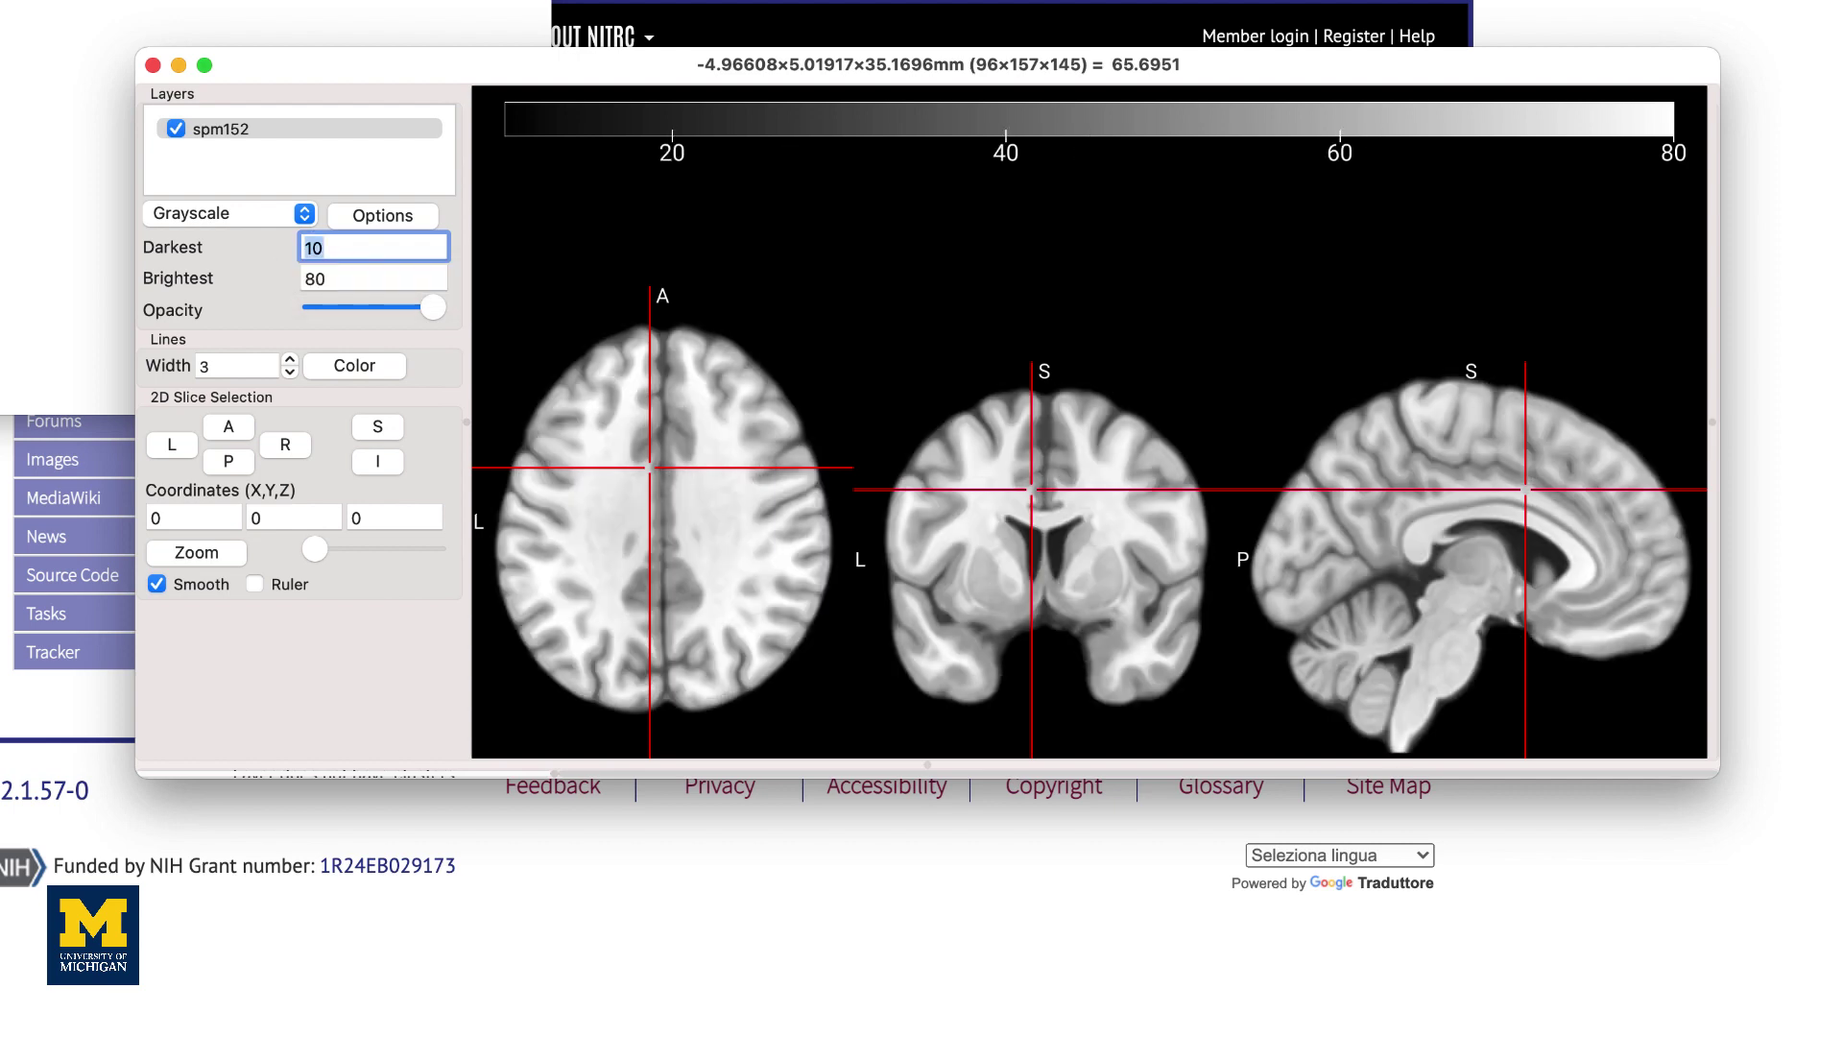
key(Tab)
text(100)
key(Return)
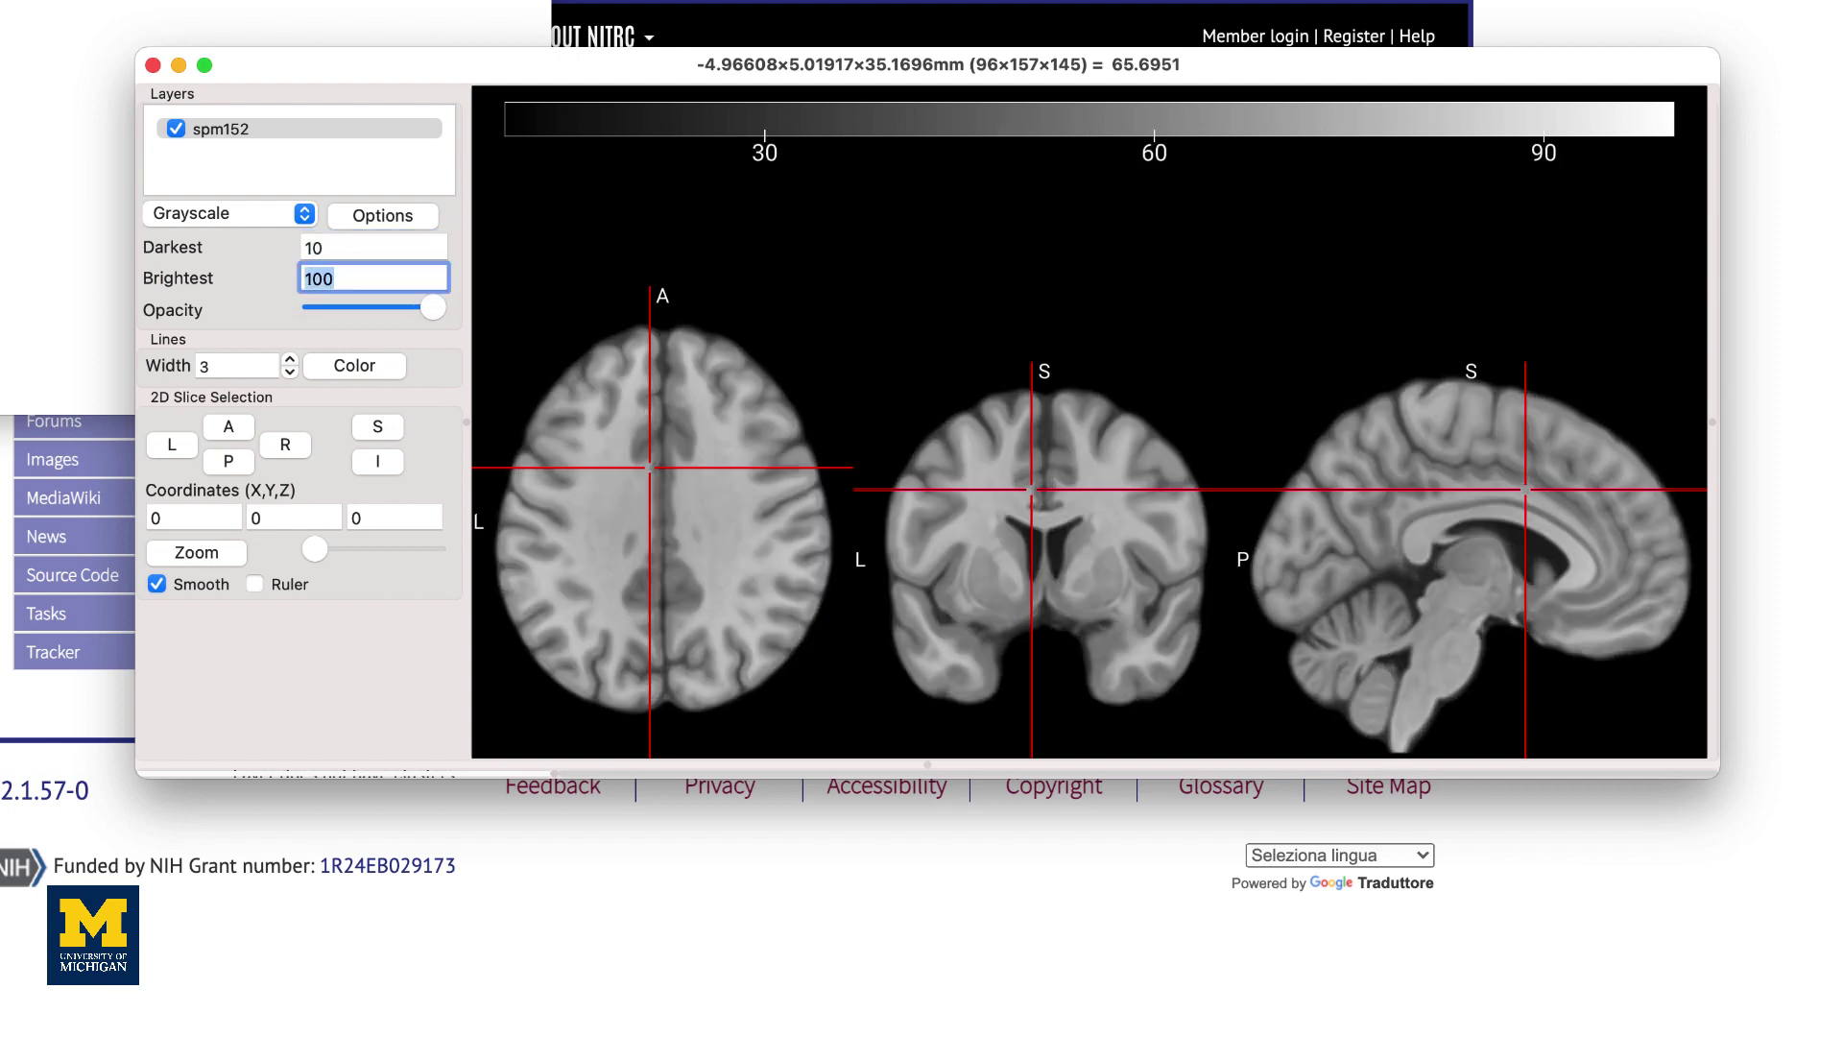
key(shift+Tab)
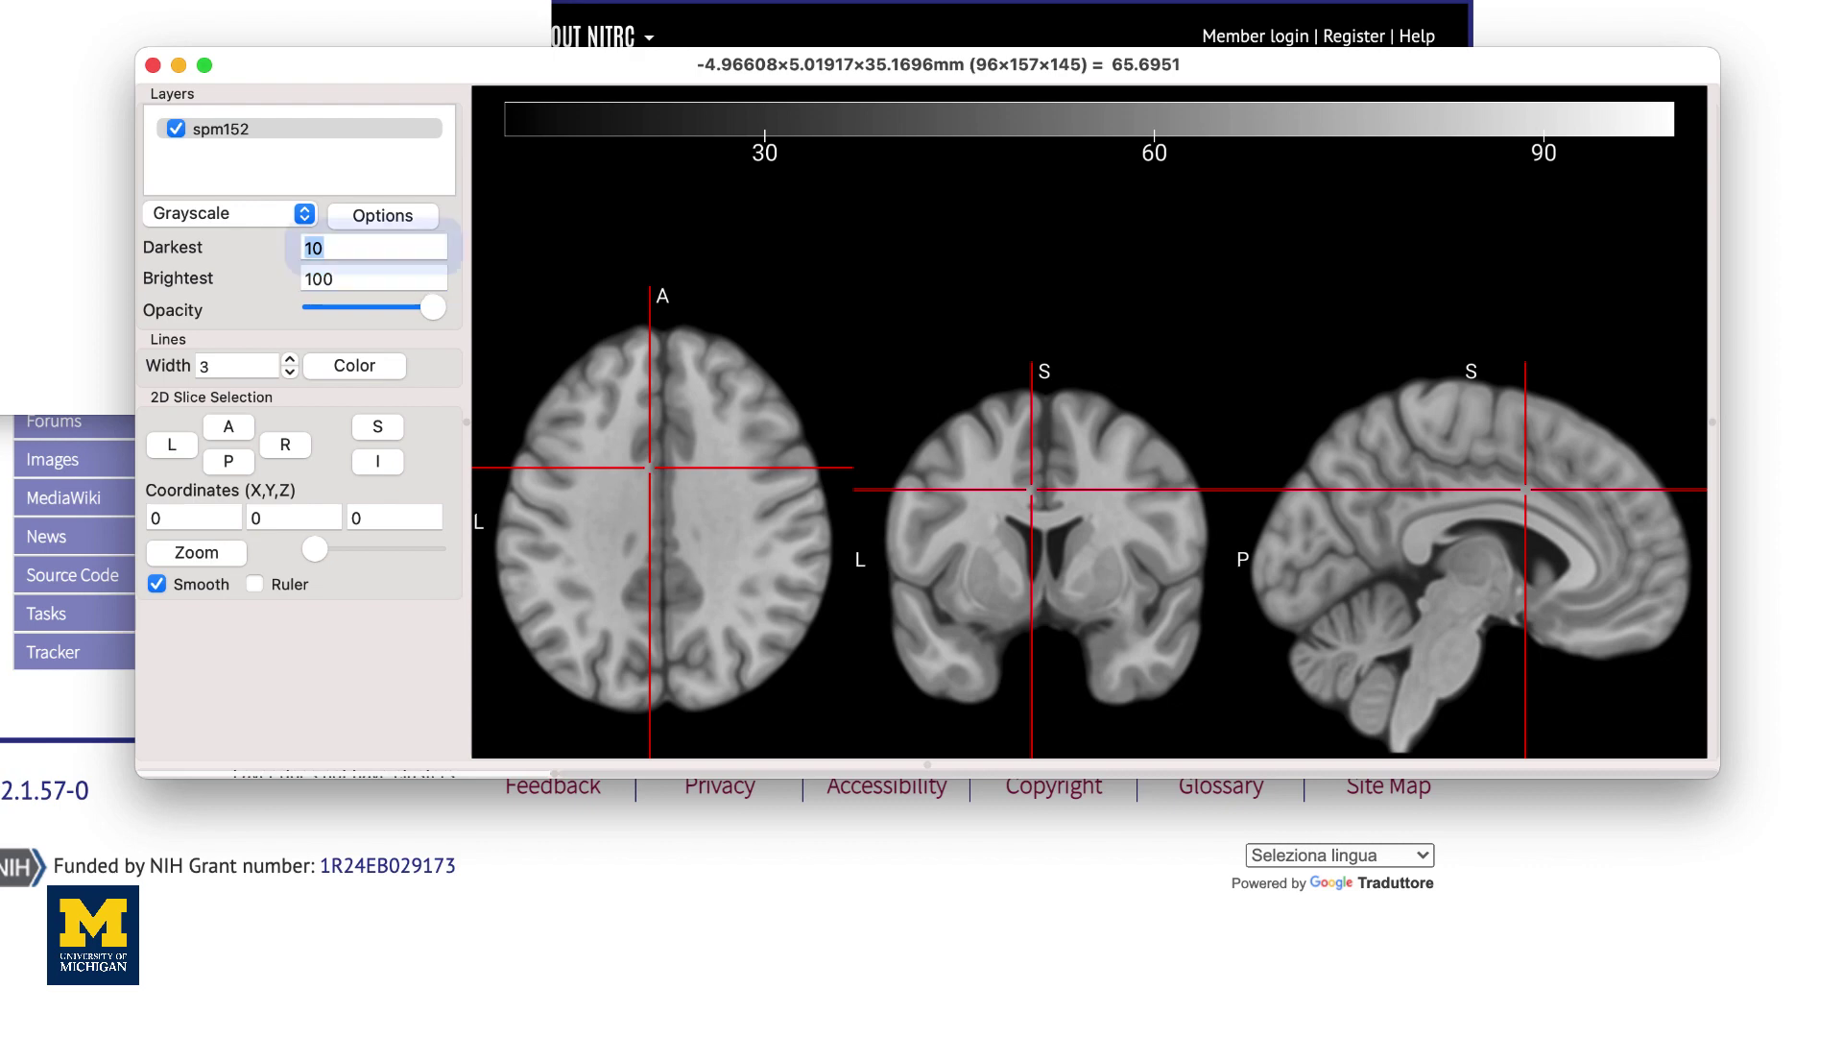
text(40)
key(Return)
key(Tab)
text(80)
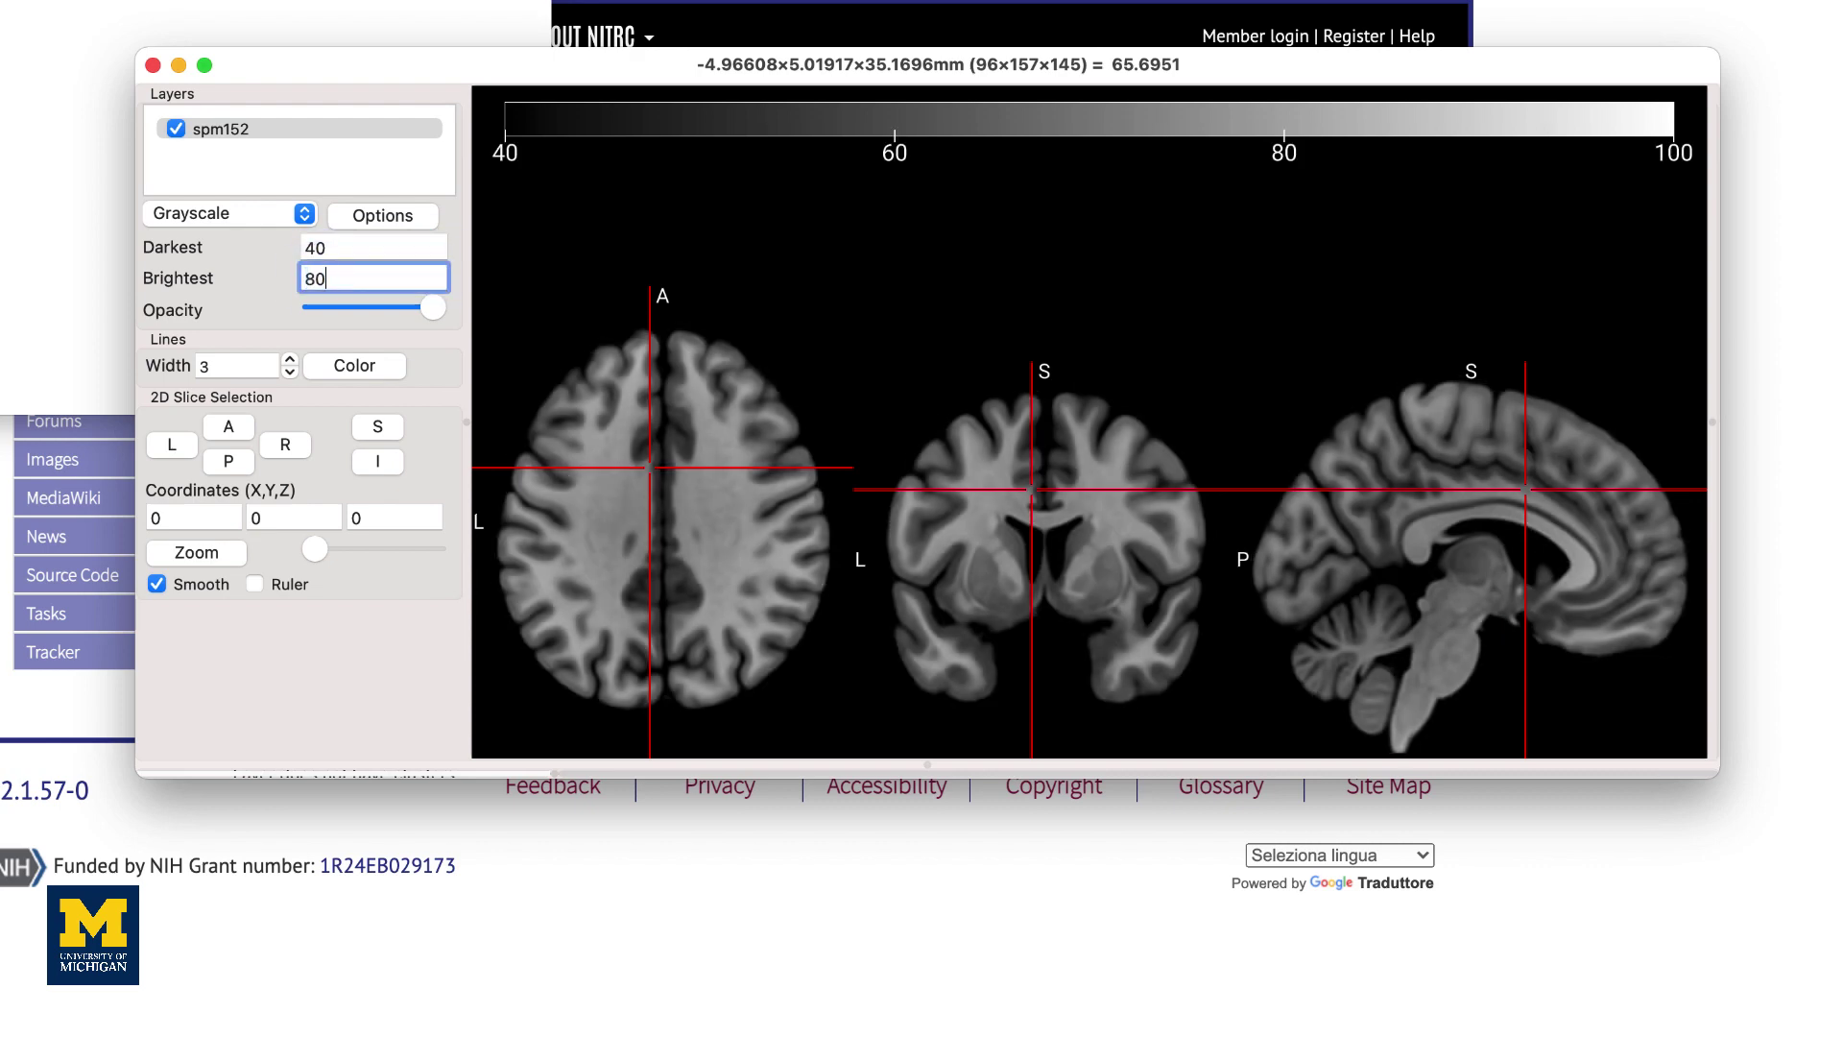
key(Return)
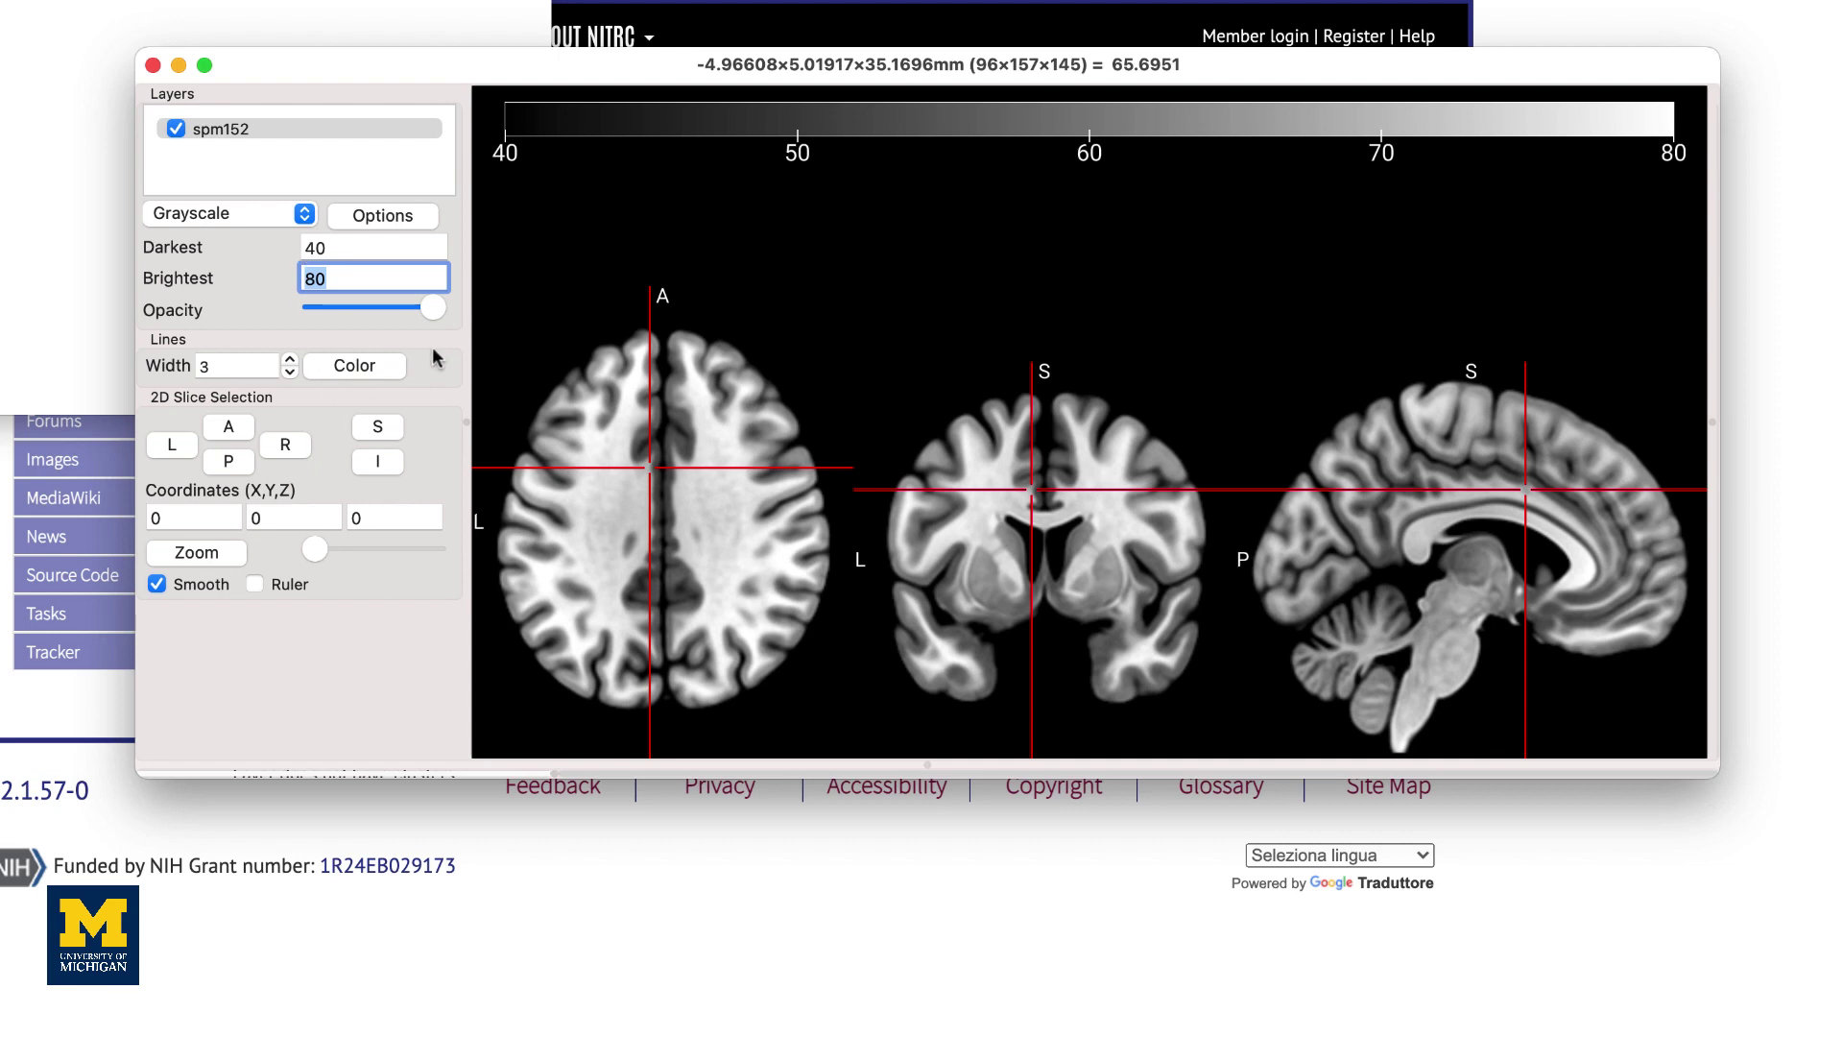
mouse_move(435, 308)
mouse_down()
mouse_move(369, 318)
mouse_move(444, 319)
mouse_up()
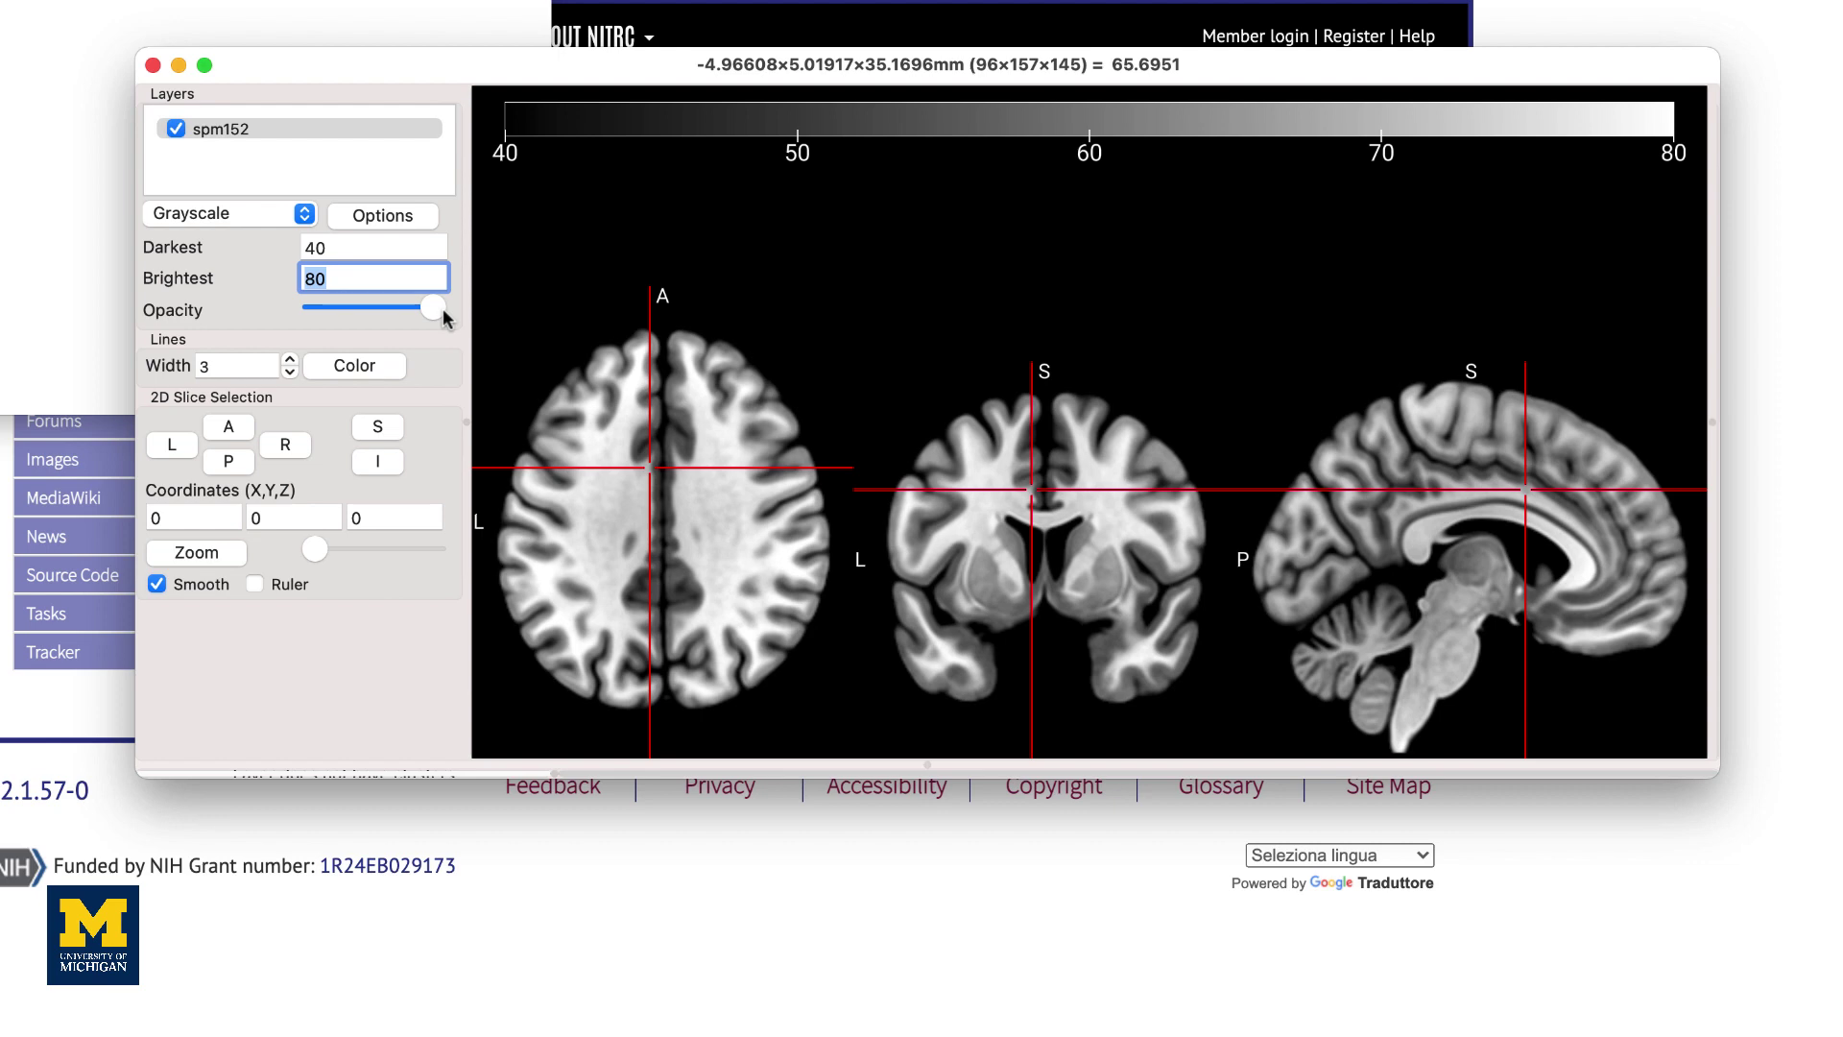